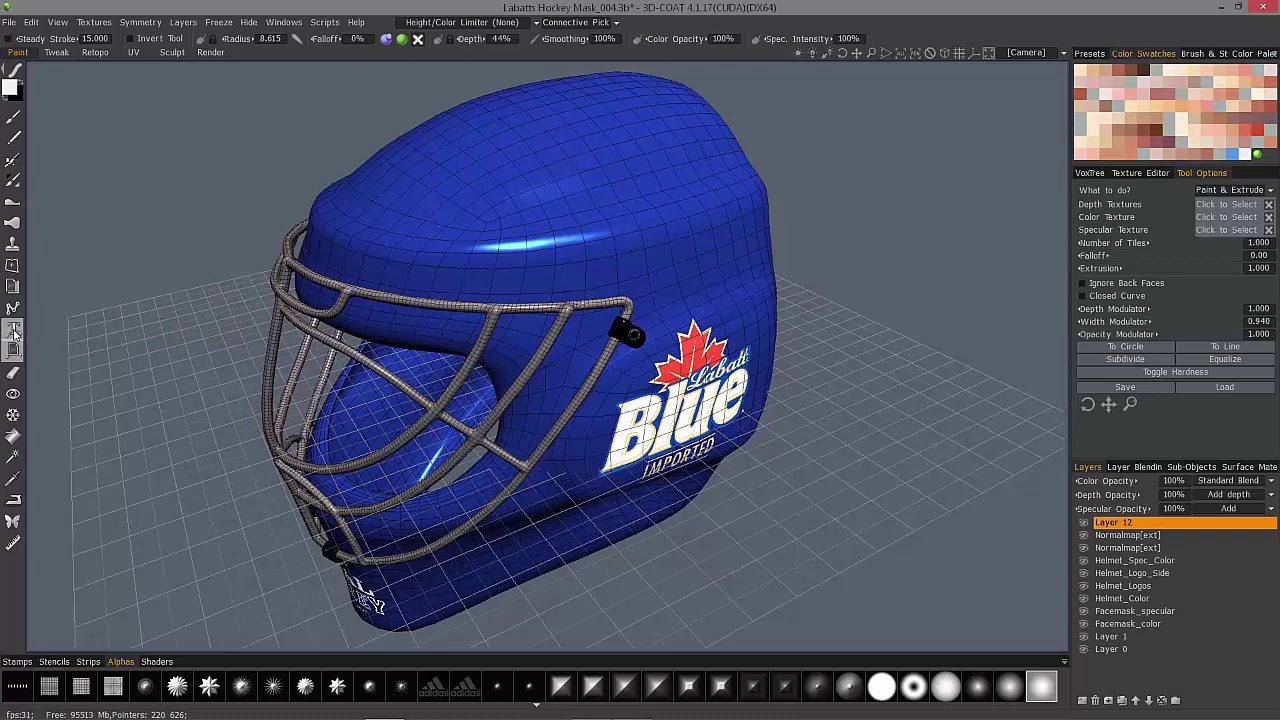
Step: Create a new stamp that uses LABATT Blue USA Logo_01.png as both its depth and color texture
left_click(13, 349)
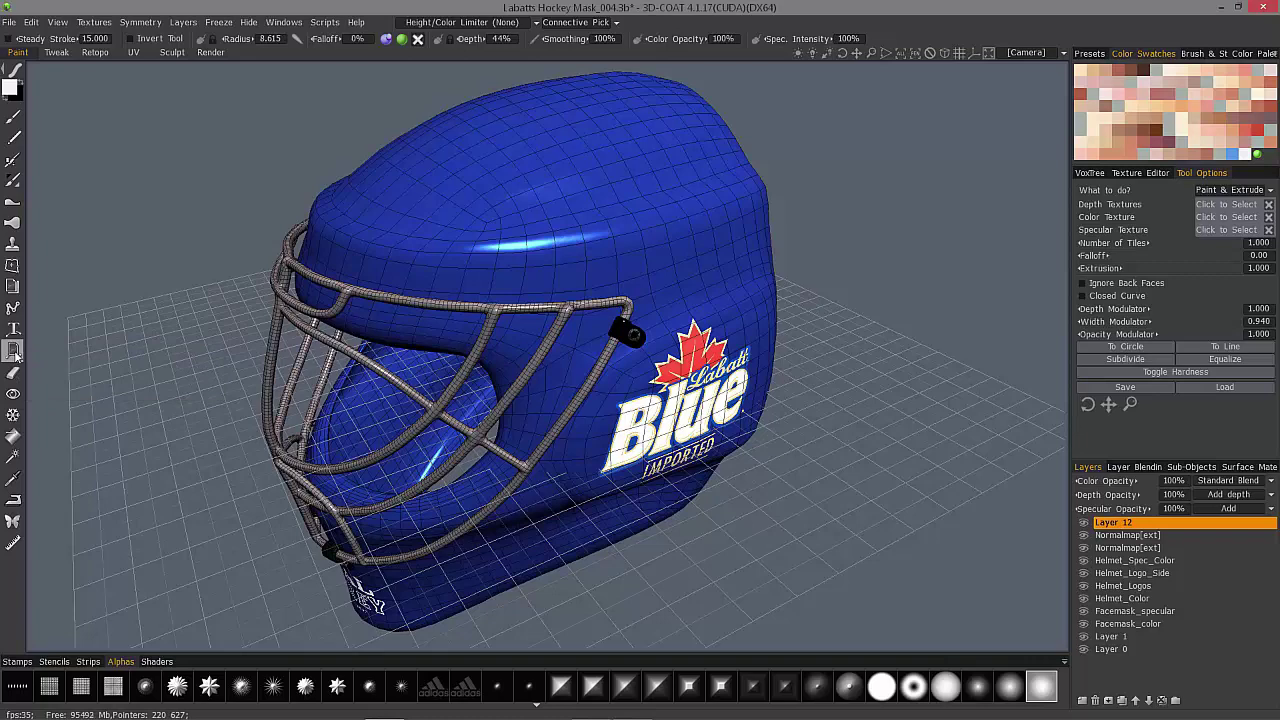
left_click(17, 662)
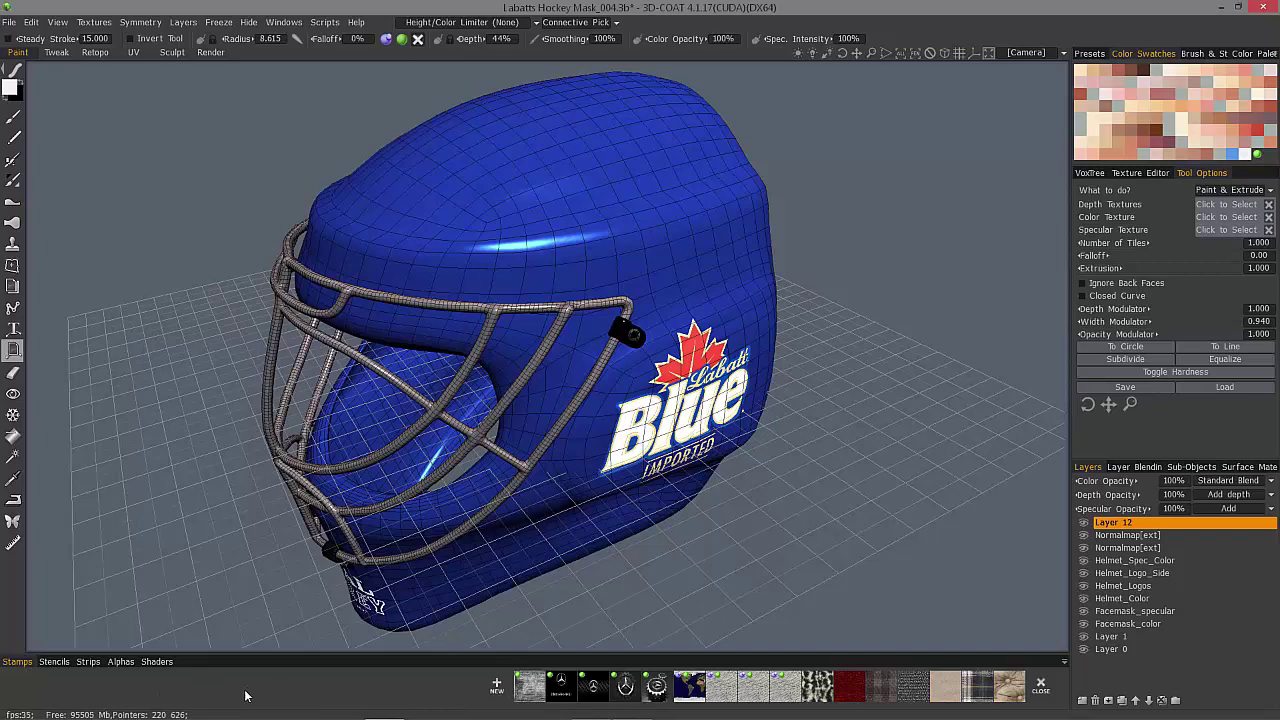
left_click(496, 686)
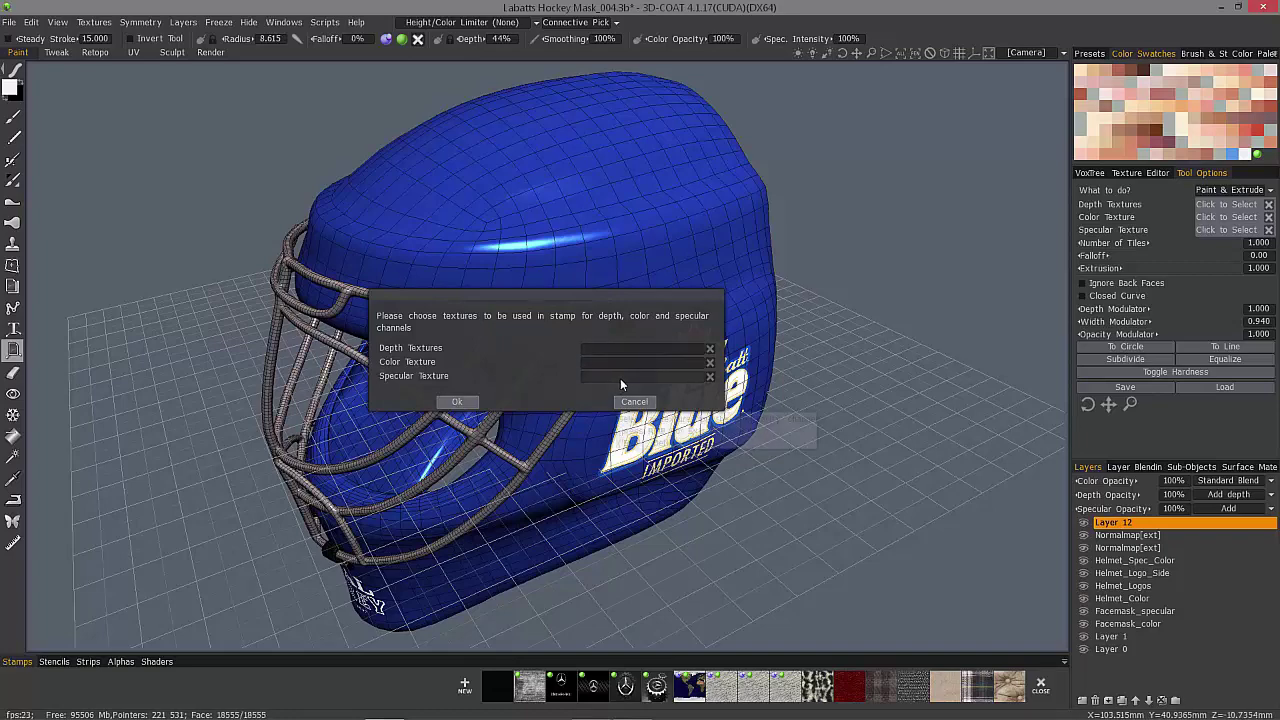
left_click(627, 361)
left_click(703, 195)
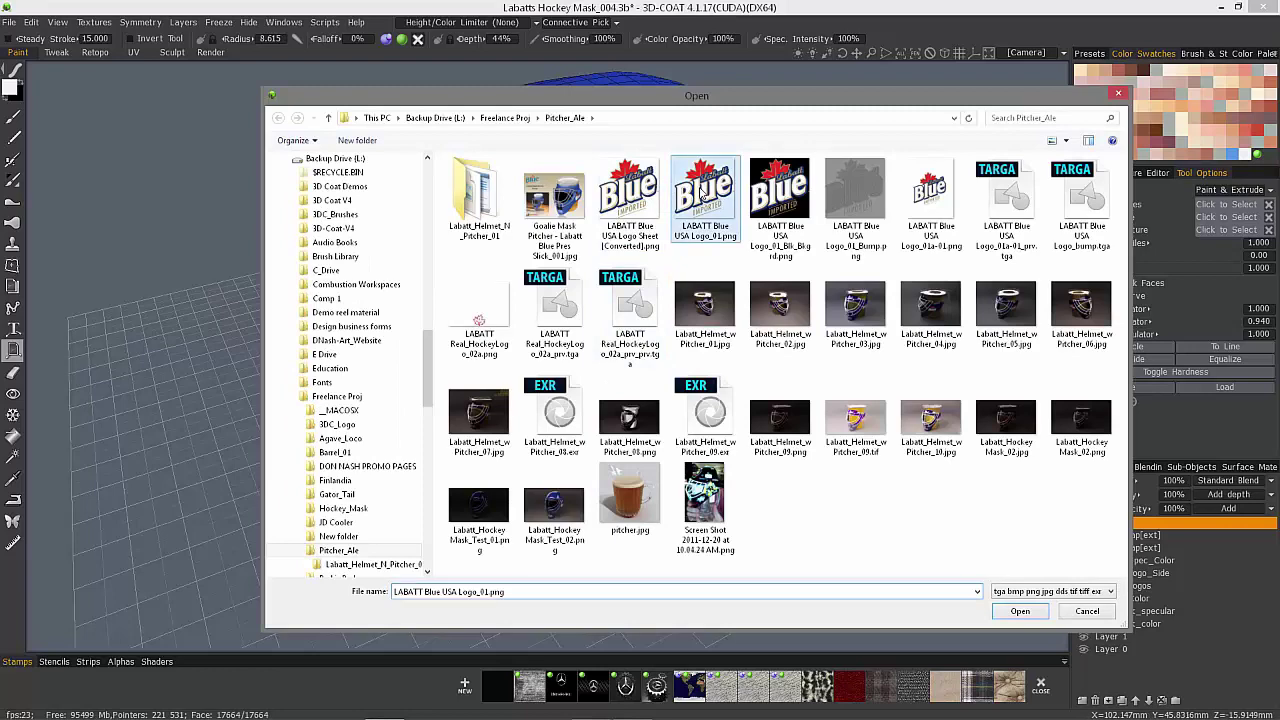
double_click(703, 192)
left_click(620, 355)
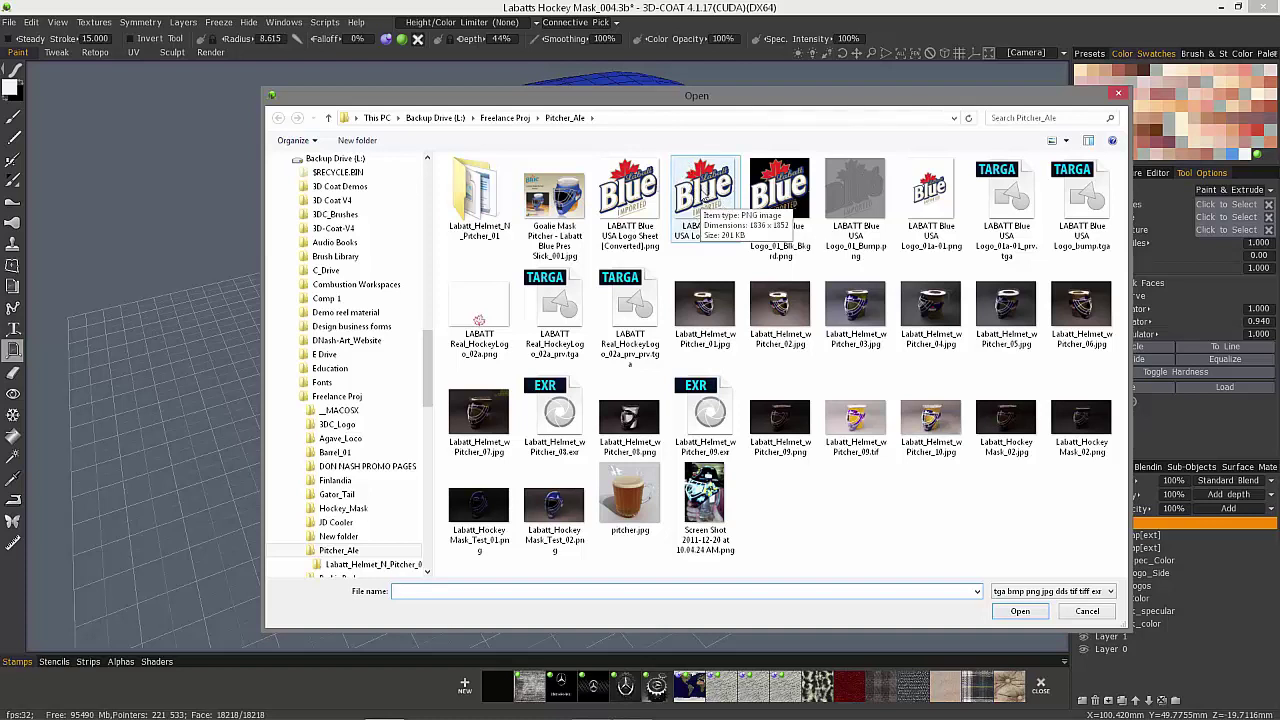
double_click(706, 192)
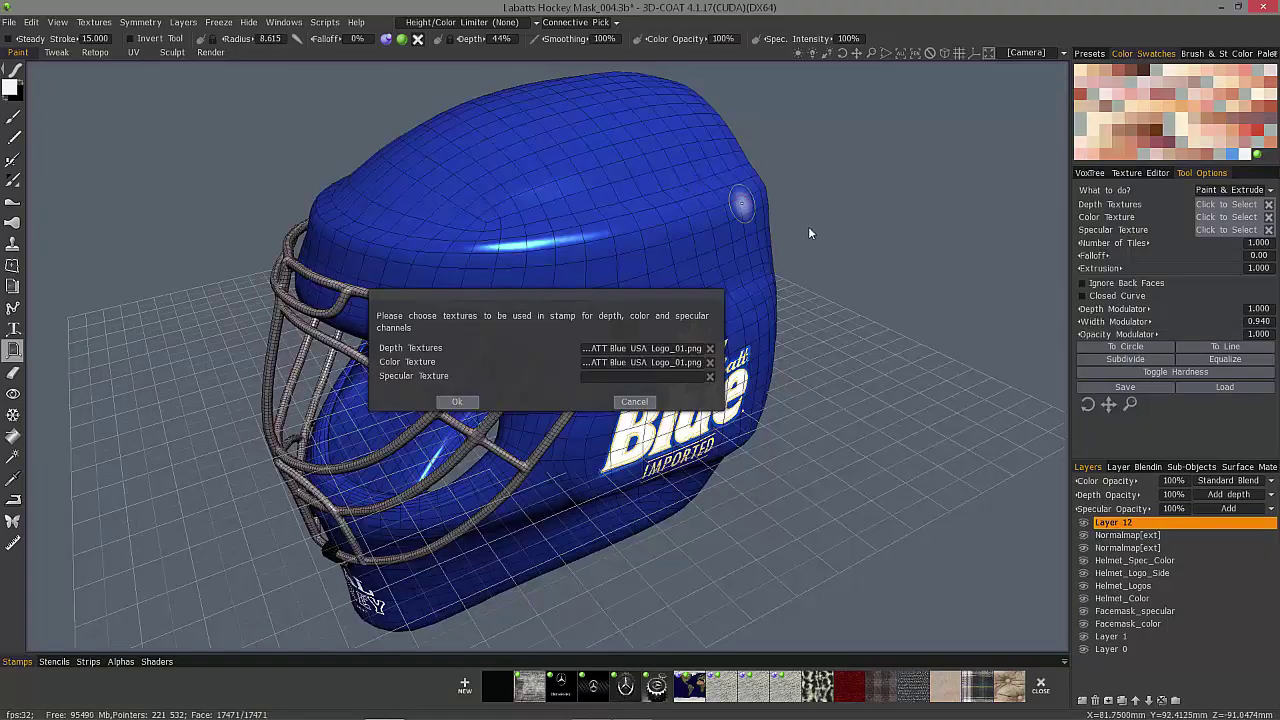
left_click(458, 402)
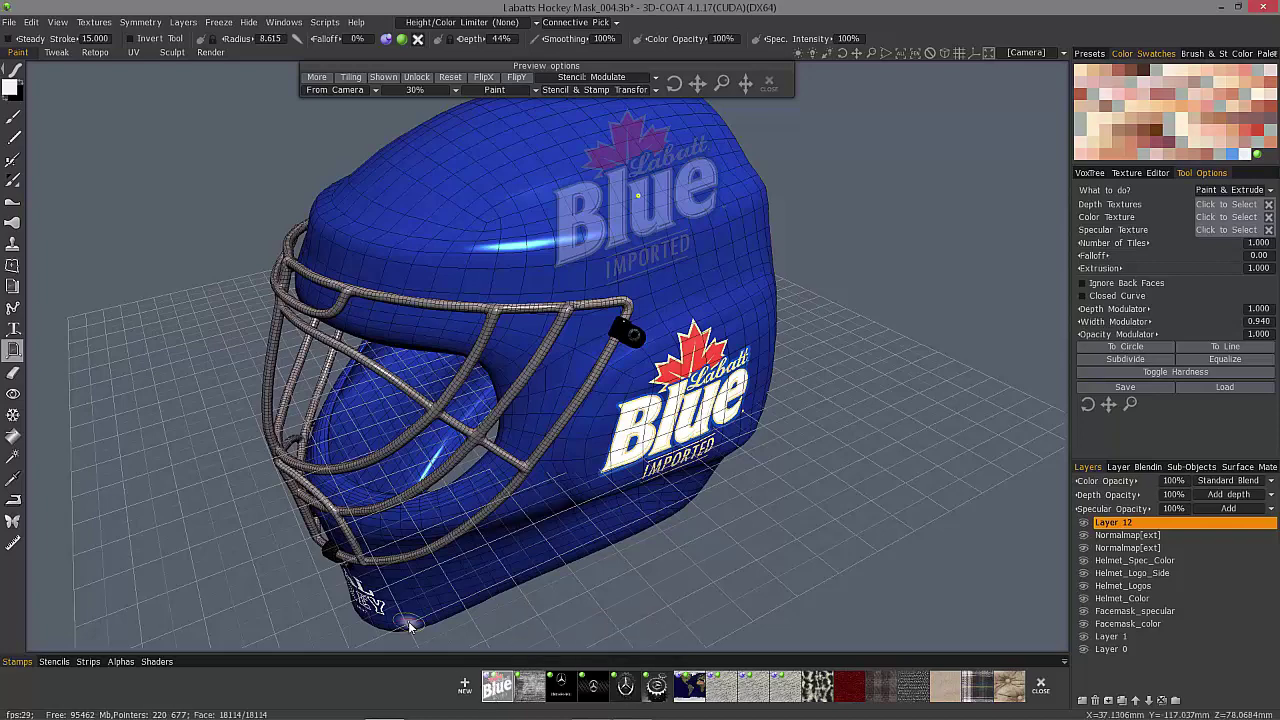
Step: Try moving the logo stamp preview over the helmet with Cube Mapping and From Camera projection, and close the preview
left_click_drag(698, 84, 666, 105)
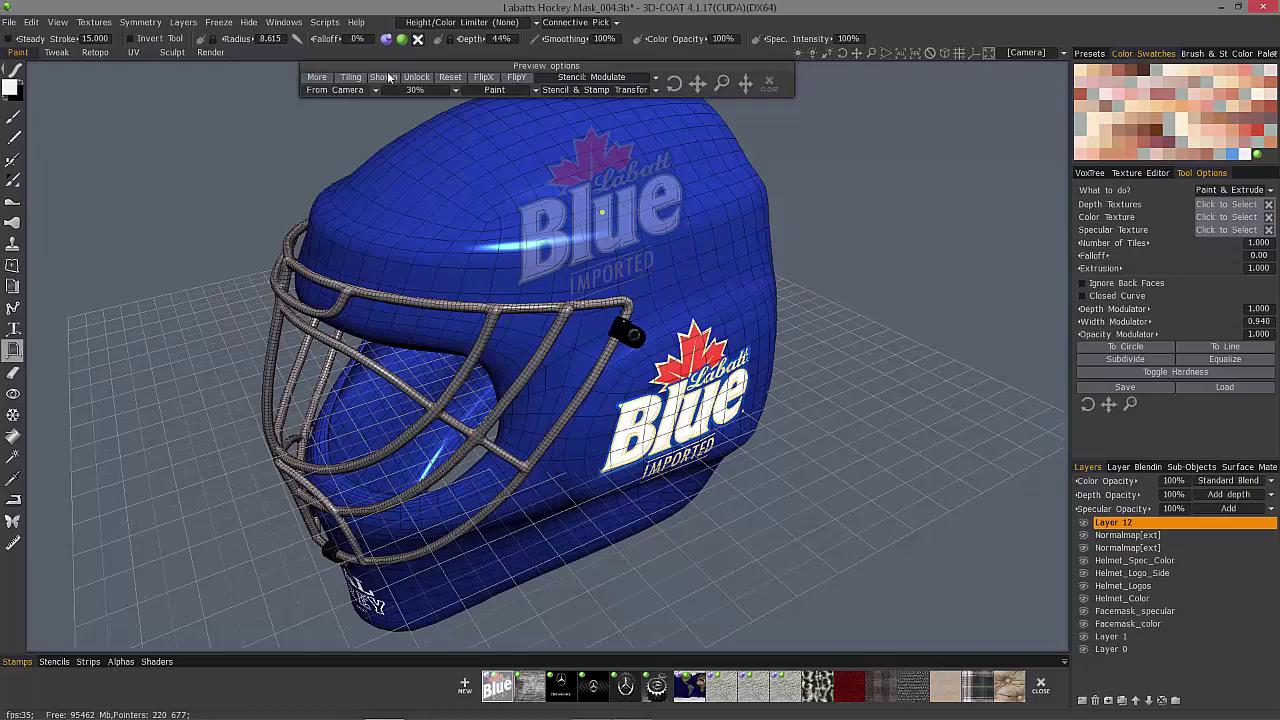
left_click(340, 91)
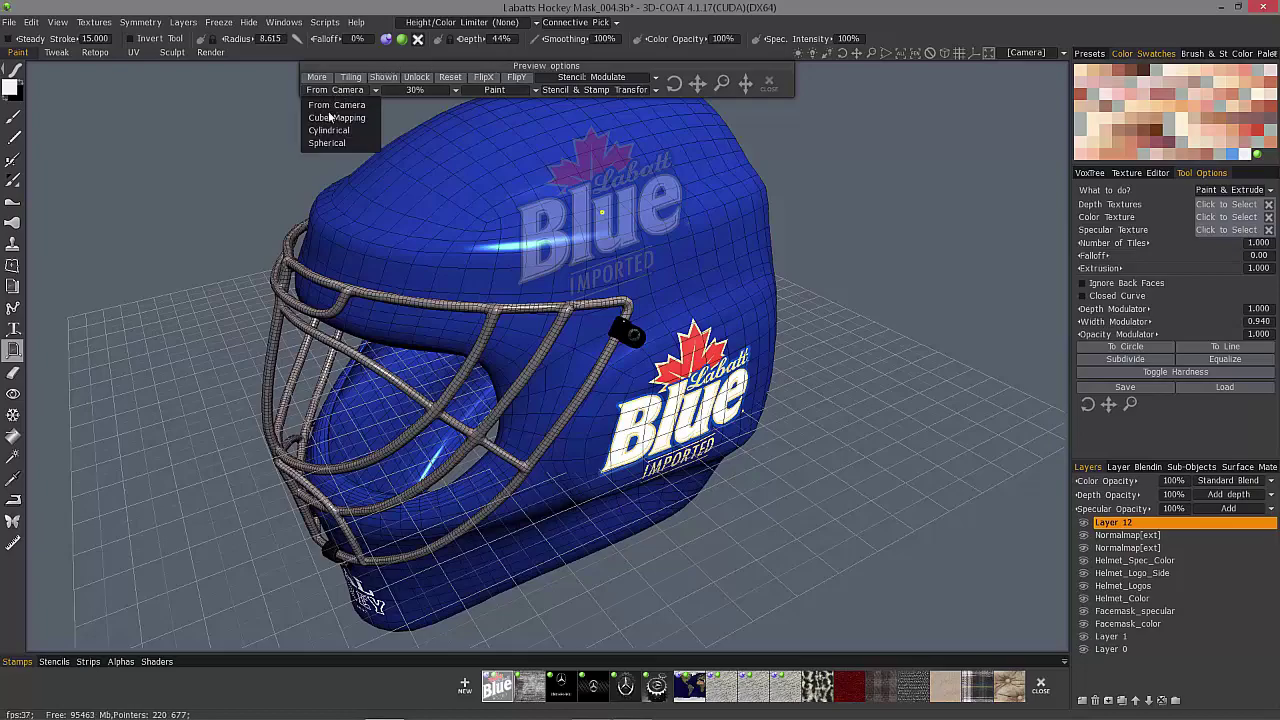
left_click(337, 118)
mouse_move(723, 83)
left_mouse_down()
mouse_move(762, 87)
mouse_move(696, 84)
mouse_move(732, 84)
mouse_move(697, 83)
mouse_move(712, 83)
left_mouse_up()
left_click(340, 90)
left_click(332, 101)
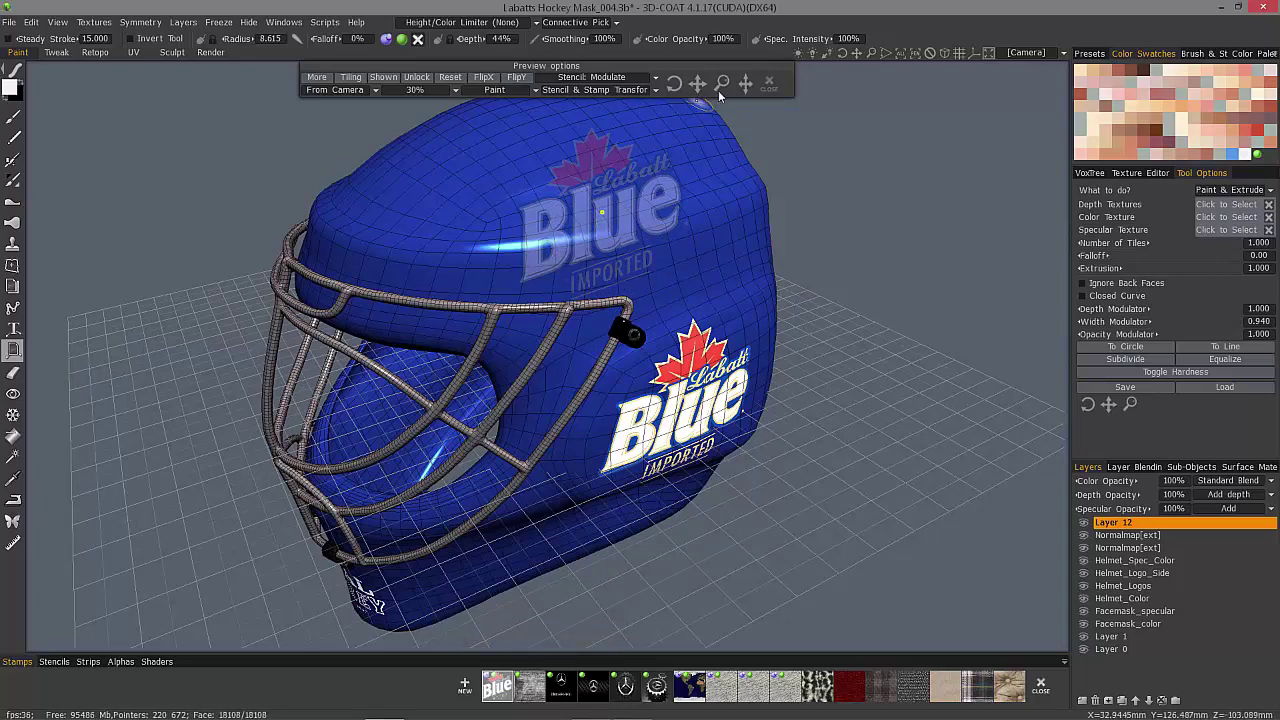
left_click_drag(697, 83, 735, 76)
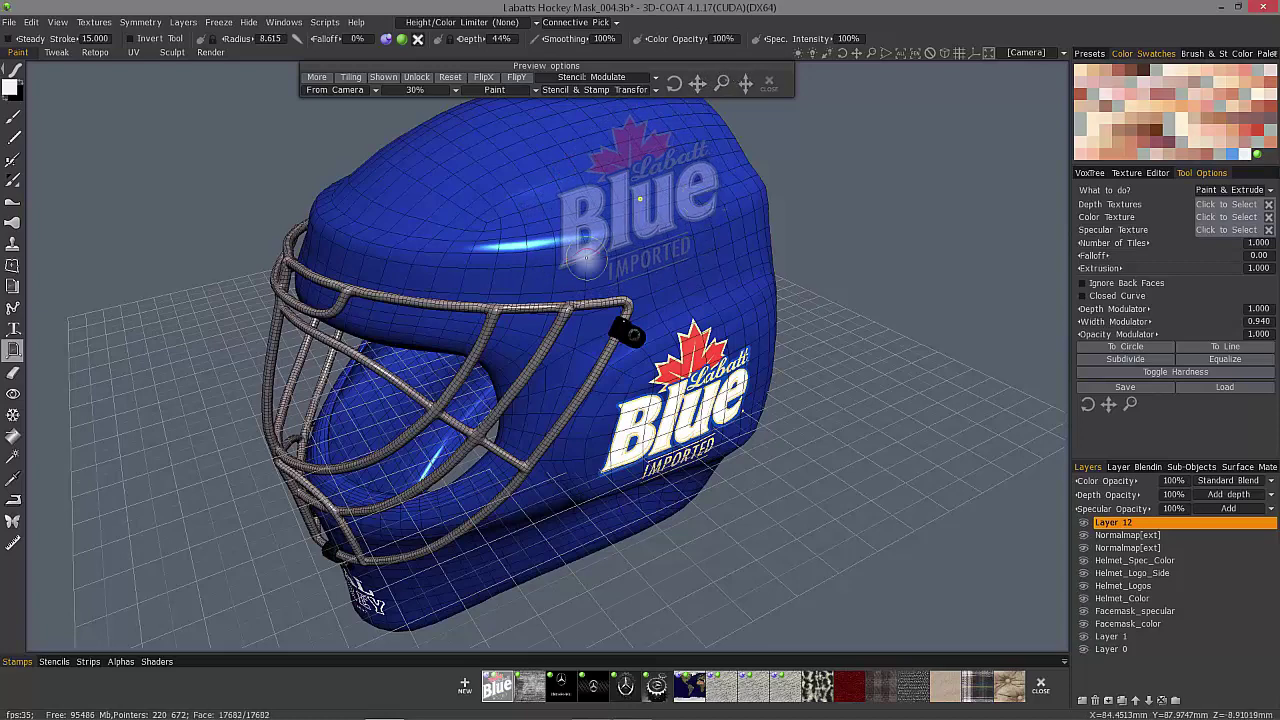
left_click(769, 83)
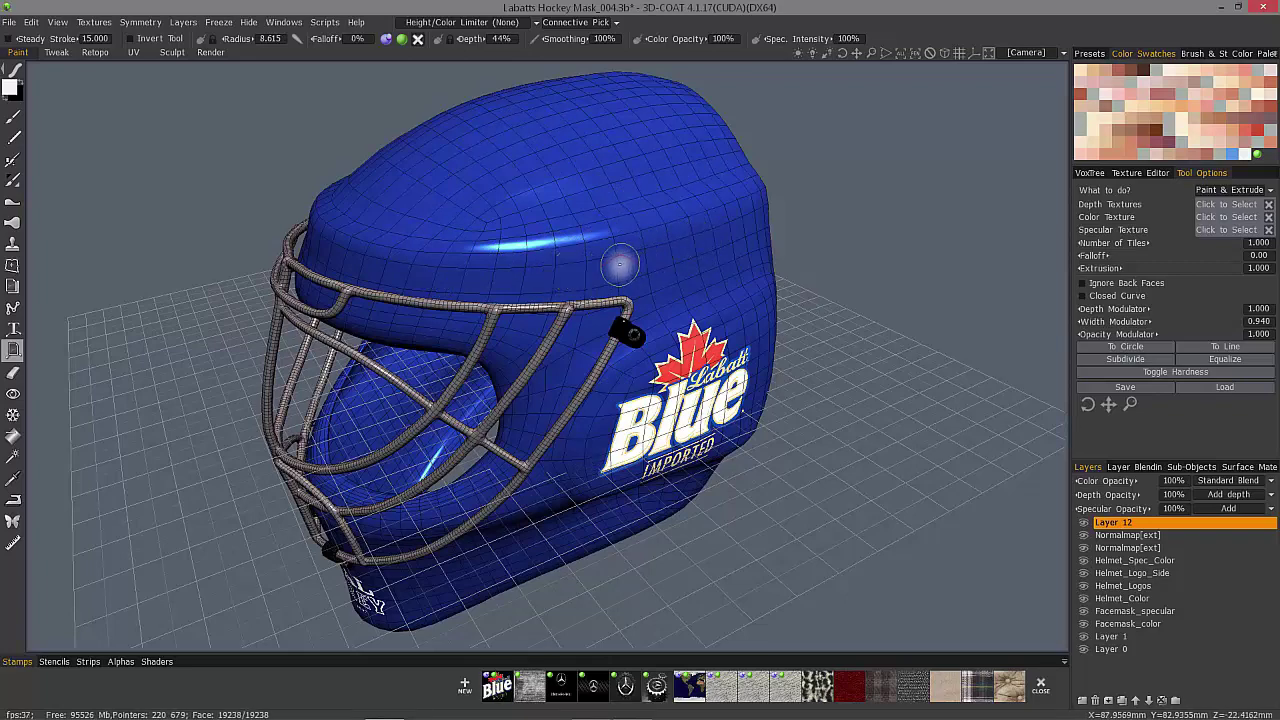
Step: Assign LABATT Blue USA Logo_01.png as the color and depth texture of the curve image tool
left_click_drag(600, 240, 630, 372, "alt")
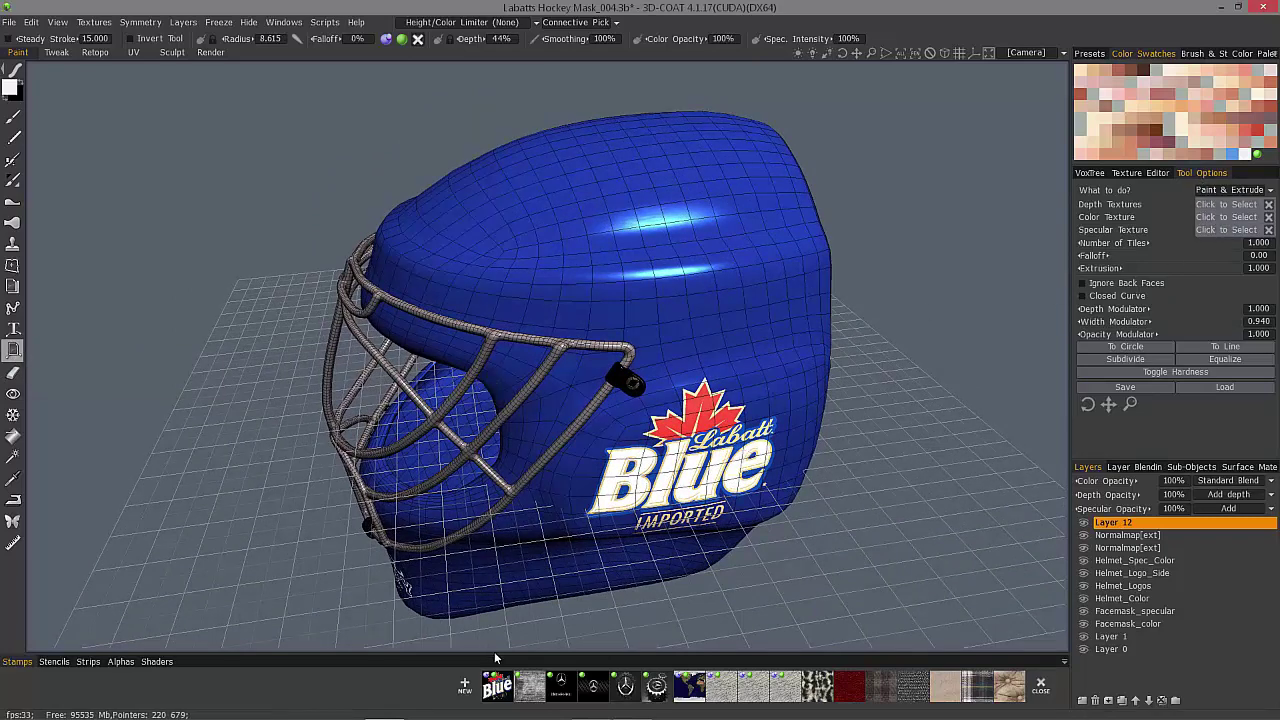
left_click(1213, 217)
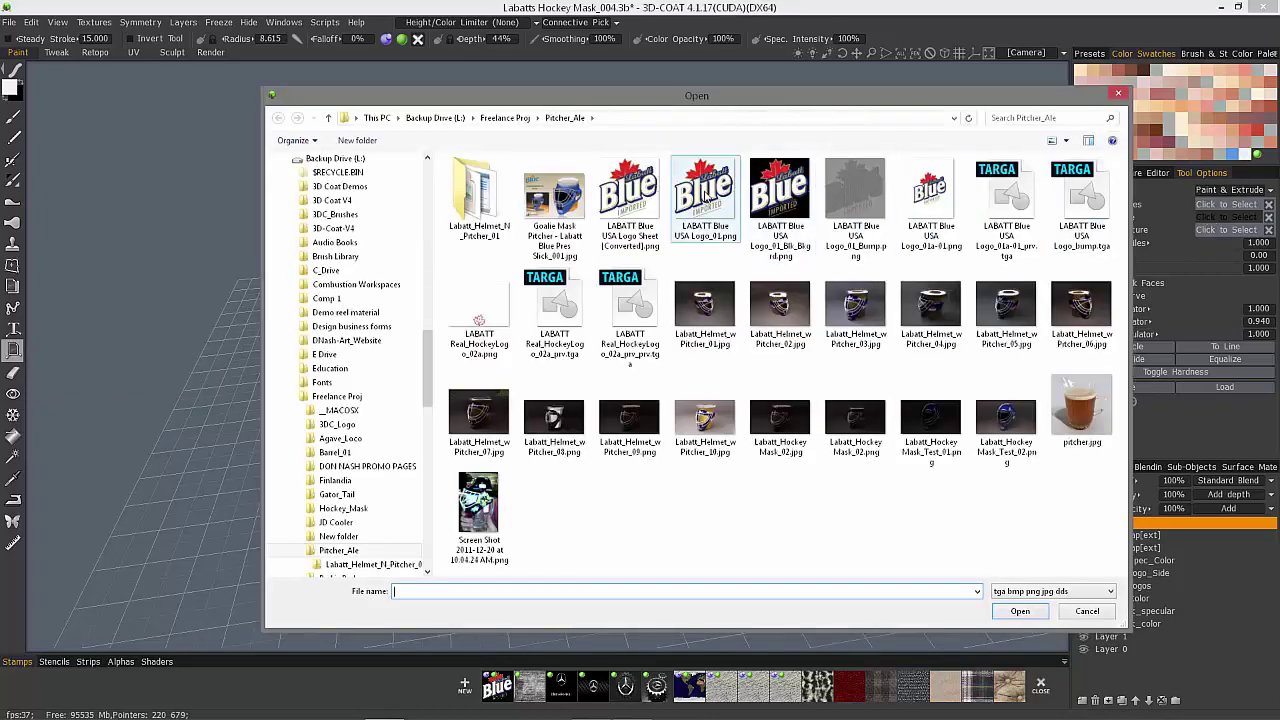
double_click(706, 195)
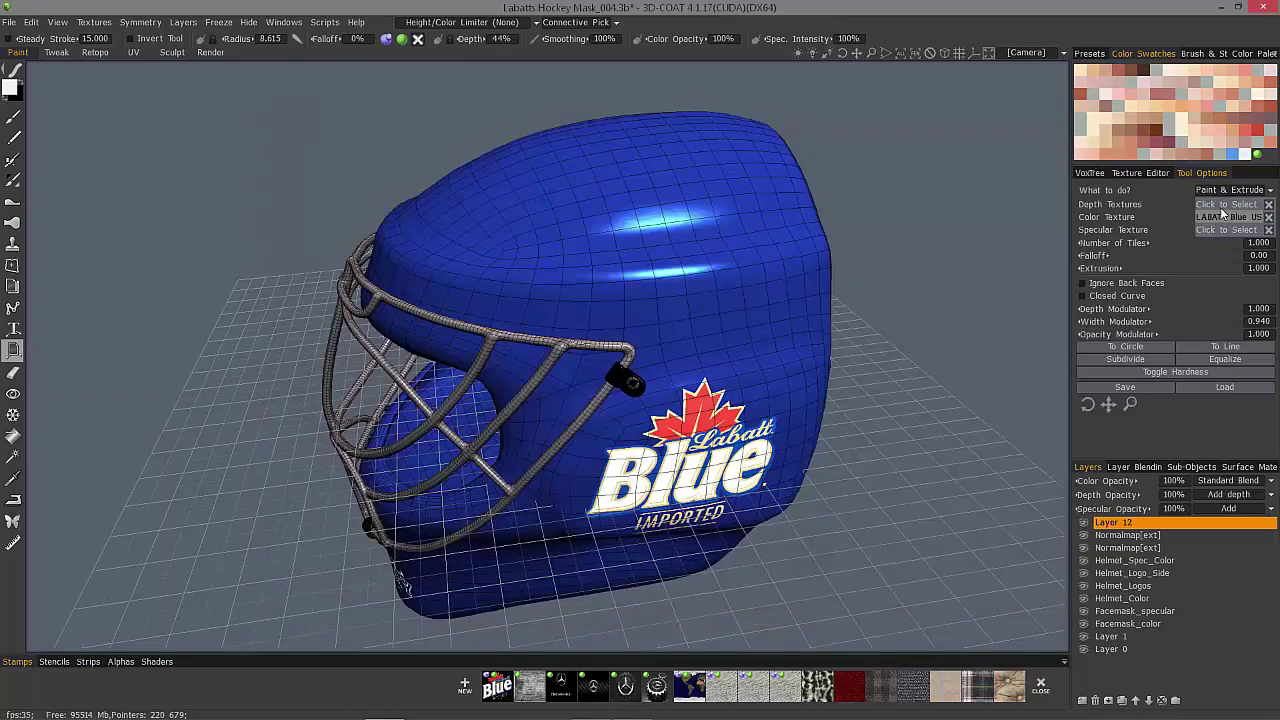
left_click(1220, 216)
left_click(706, 195)
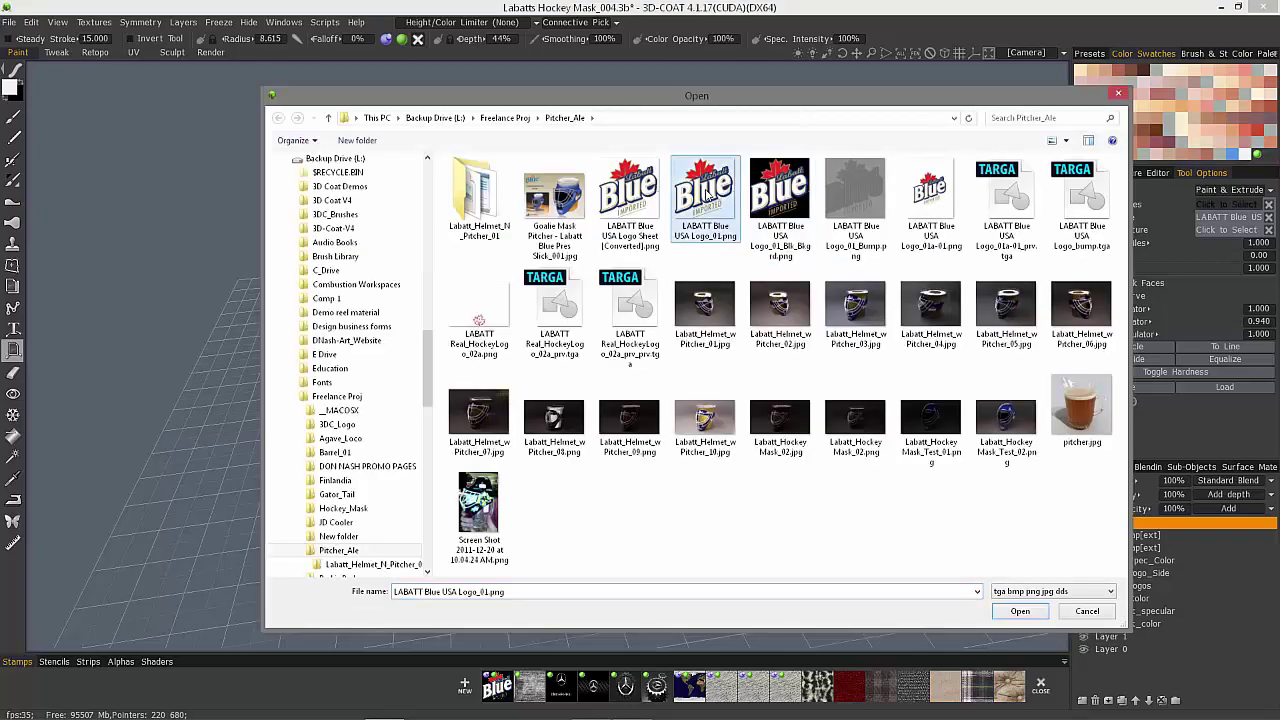
double_click(708, 193)
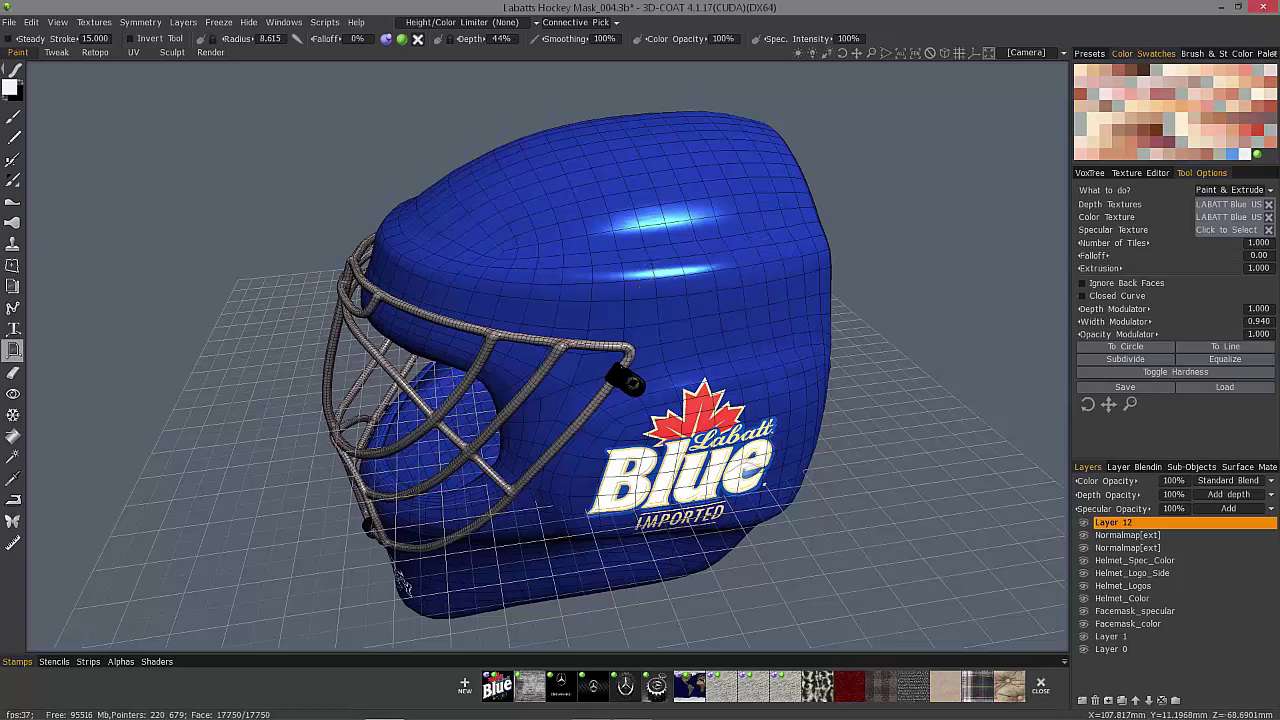
Step: Lay the logo along a curve across the helmet's upper side, adjust its points and straighten it to a line
left_click(480, 275)
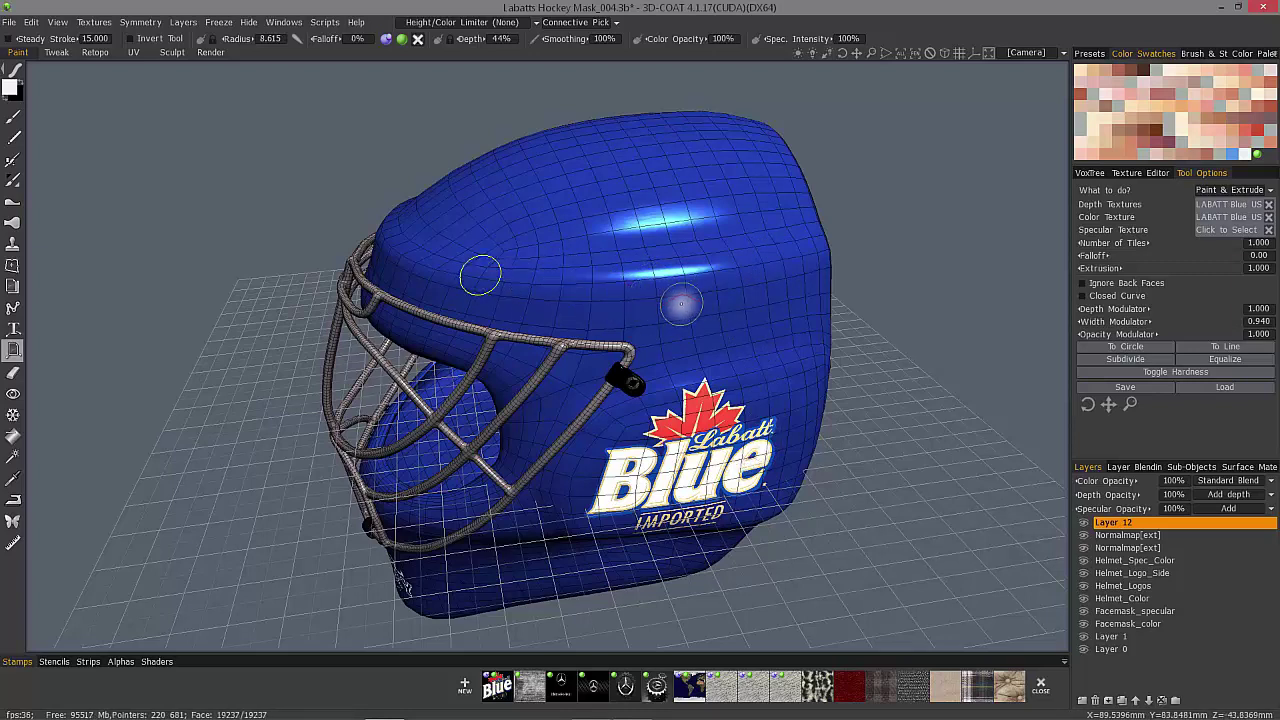
left_click(745, 265)
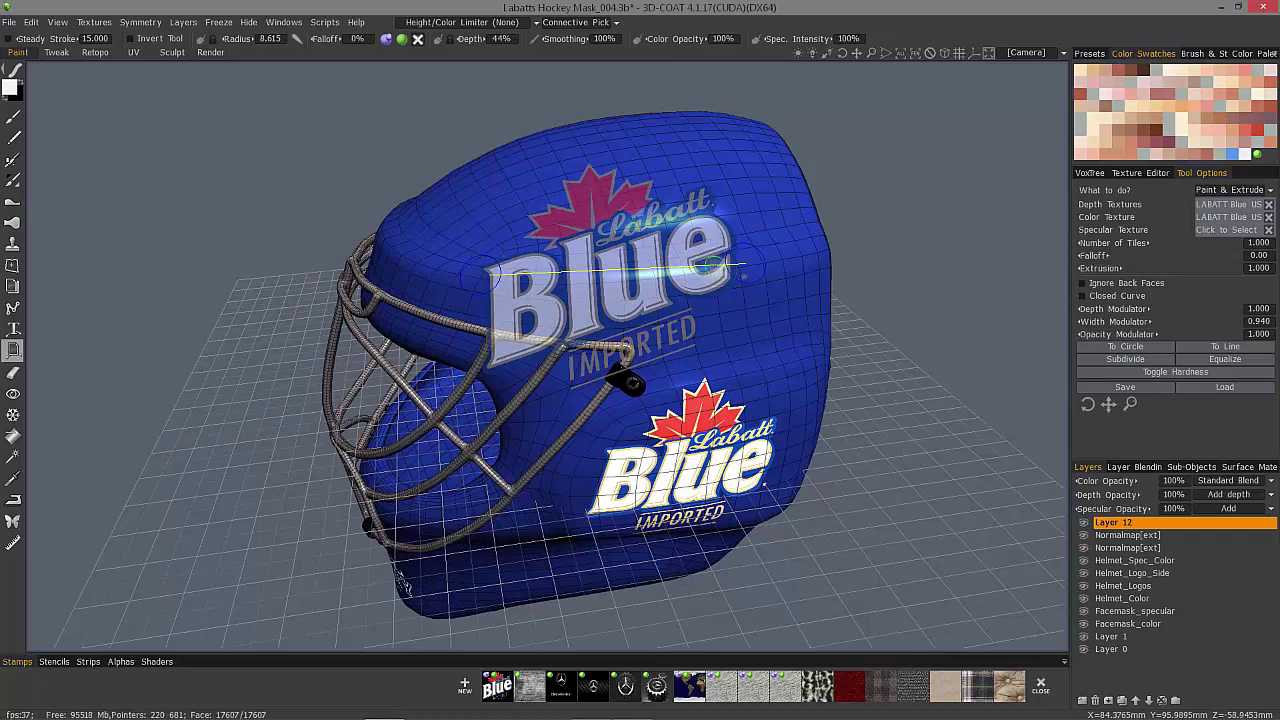
mouse_move(745, 262)
left_mouse_down()
mouse_move(703, 205)
mouse_move(620, 200)
mouse_move(615, 215)
mouse_move(741, 271)
left_mouse_up()
left_click_drag(481, 276, 511, 207)
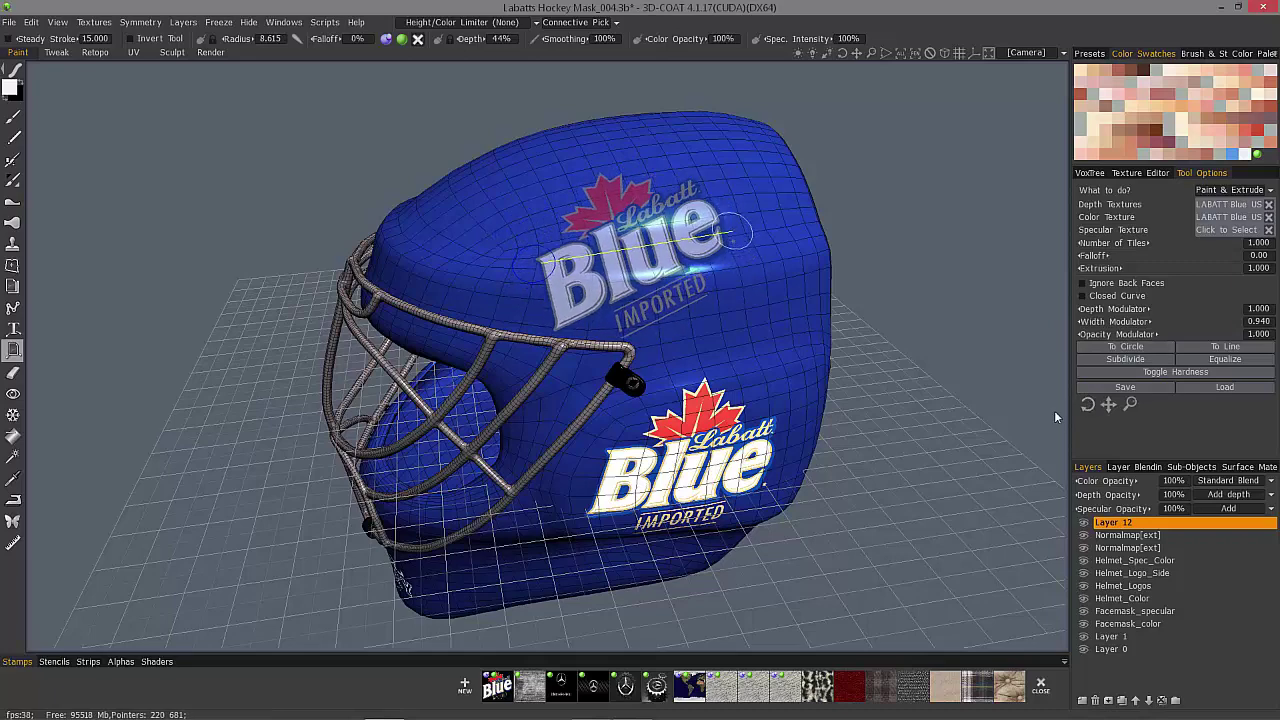
mouse_move(1065, 416)
left_mouse_down()
mouse_move(1080, 419)
mouse_move(1073, 404)
left_mouse_up()
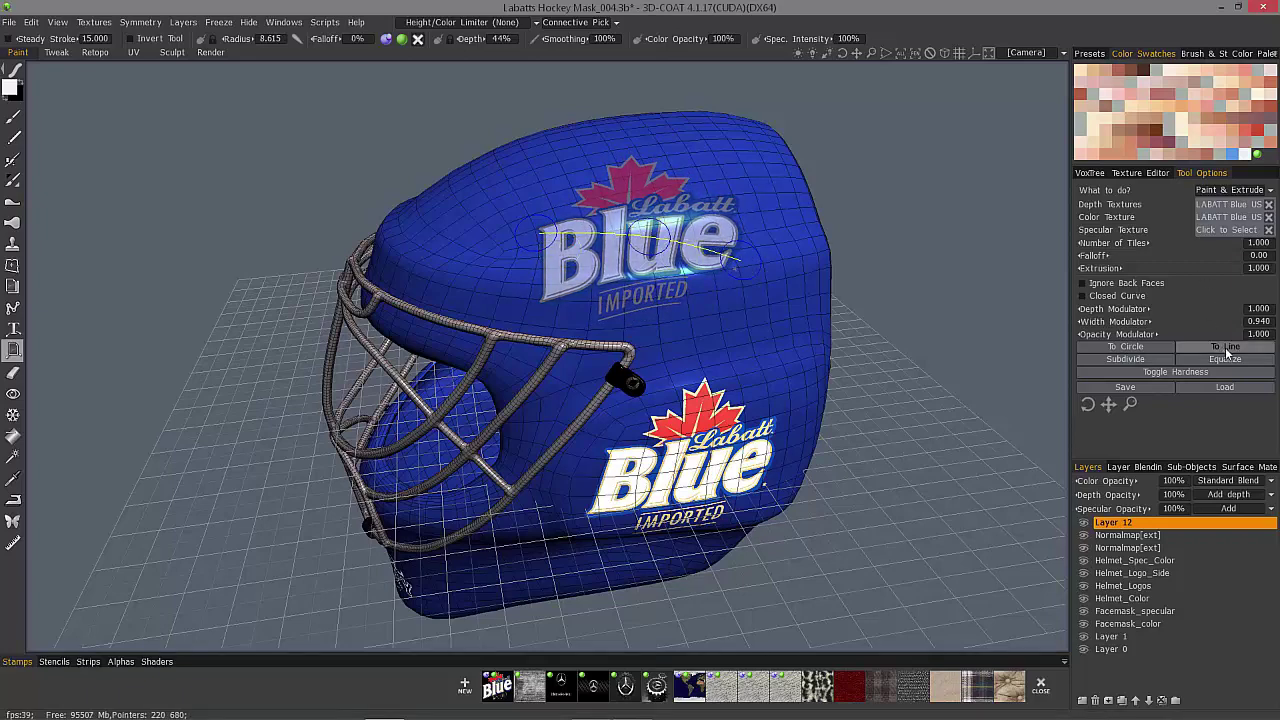
left_click(1227, 347)
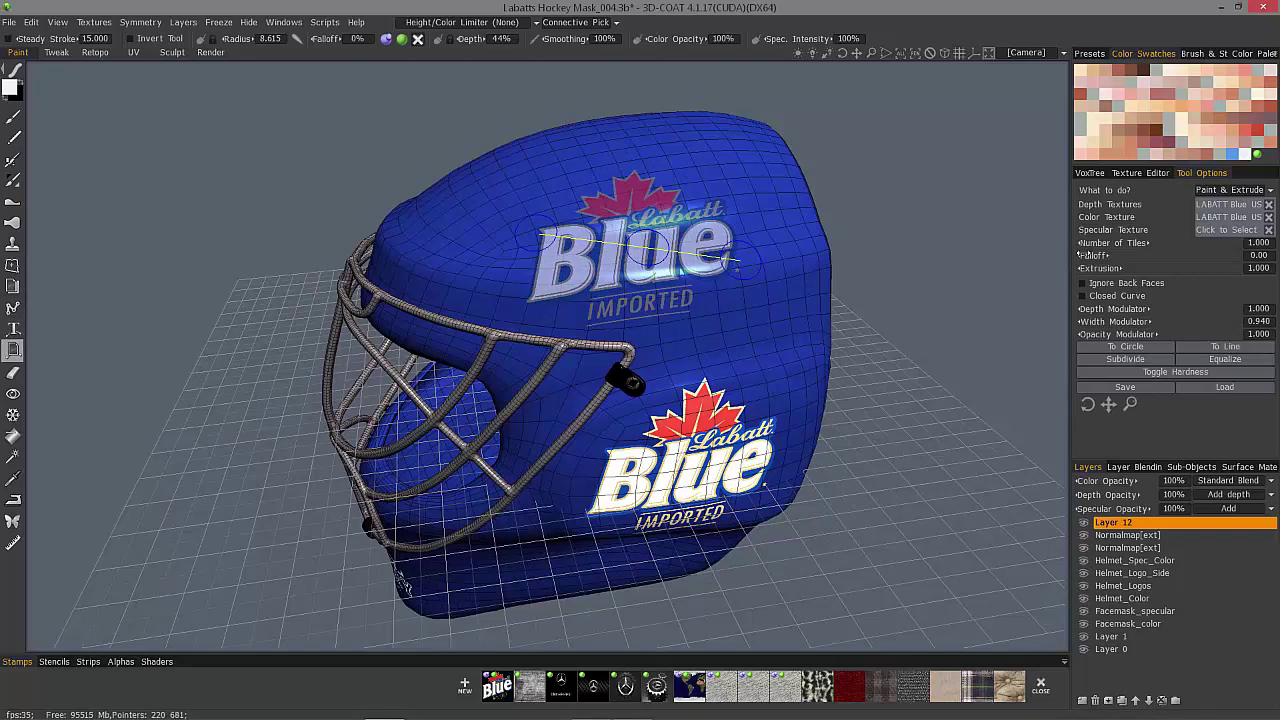
Step: Set the logo curve's Width Modulator to 1 and its Falloff to 0
left_click_drag(1090, 321, 1232, 326)
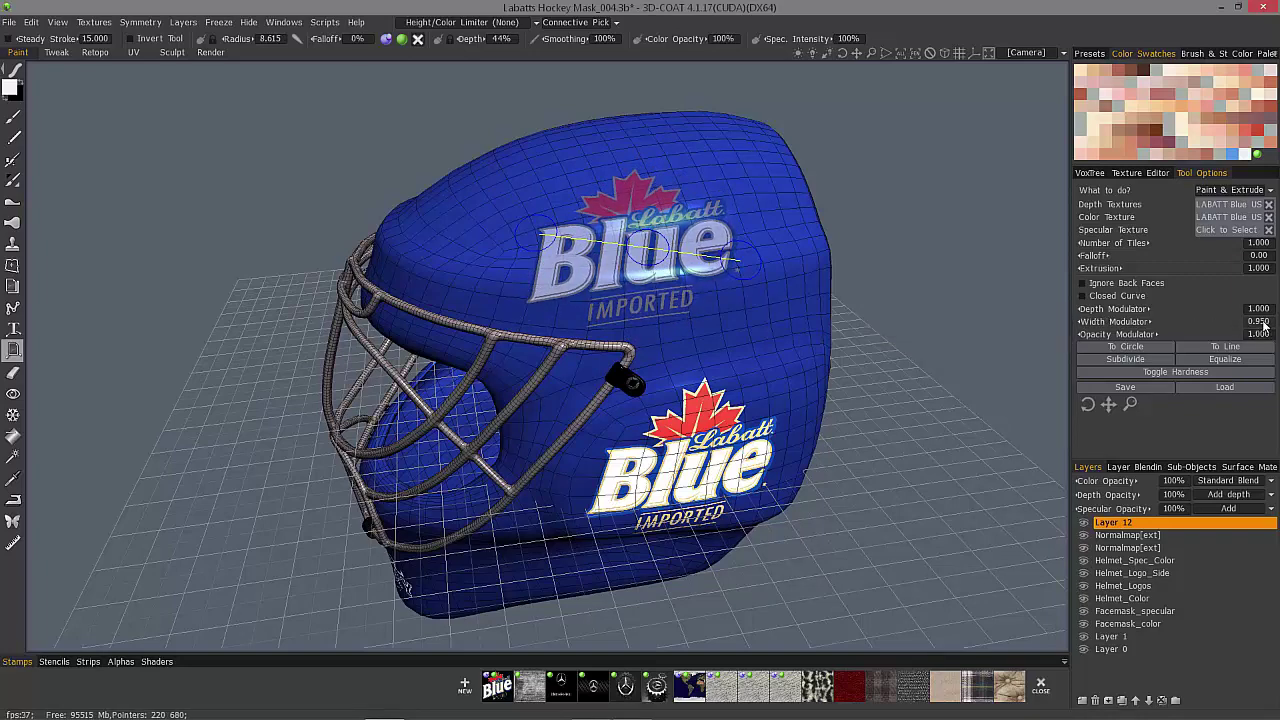
left_click(1262, 322)
type("1")
key("Return")
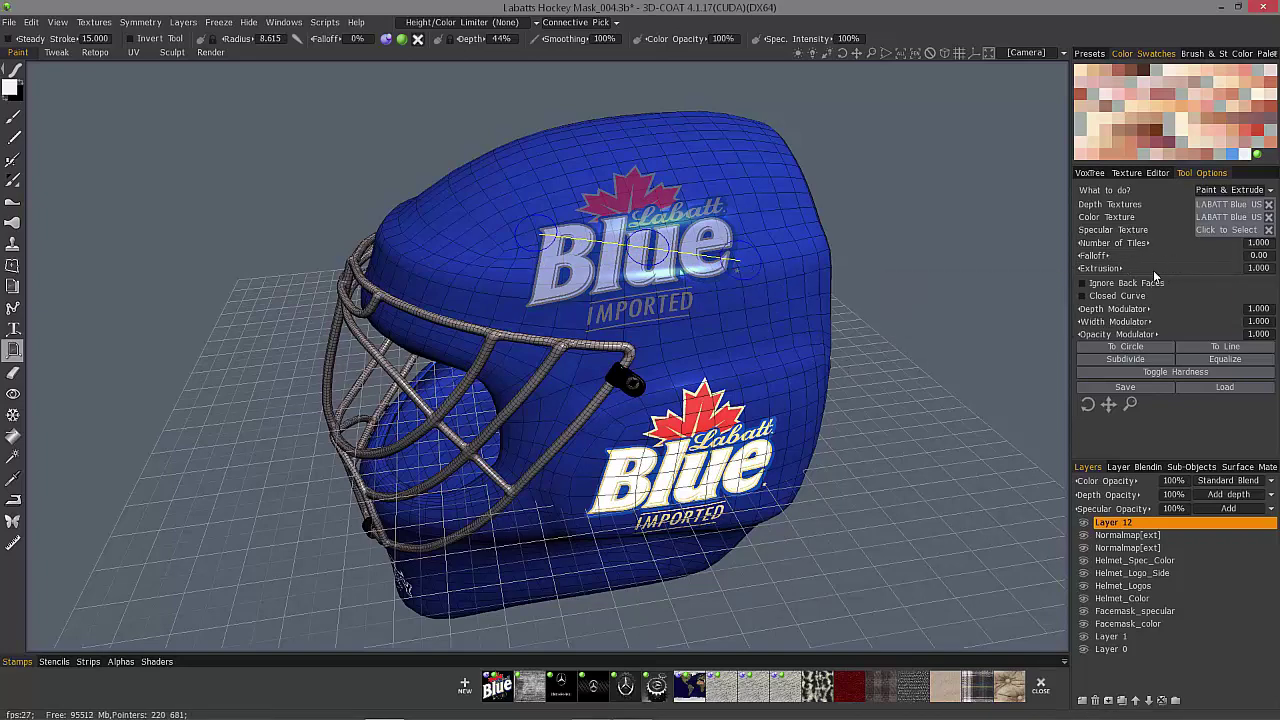
left_click_drag(1085, 258, 1110, 240)
Step: Try bending and repositioning the logo curve over the helmet's upper side and crown, and discard the curve
left_click_drag(410, 220, 805, 313, "alt")
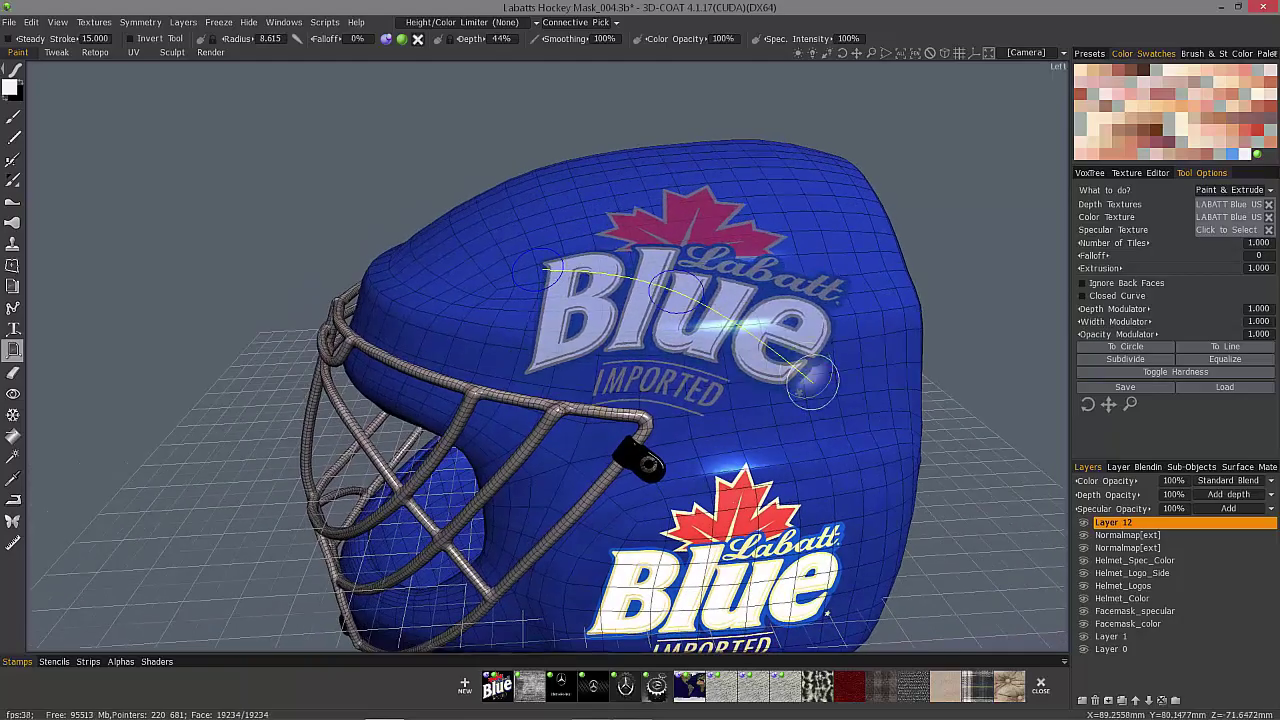
left_click_drag(537, 269, 685, 332)
right_click_drag(685, 332, 856, 366)
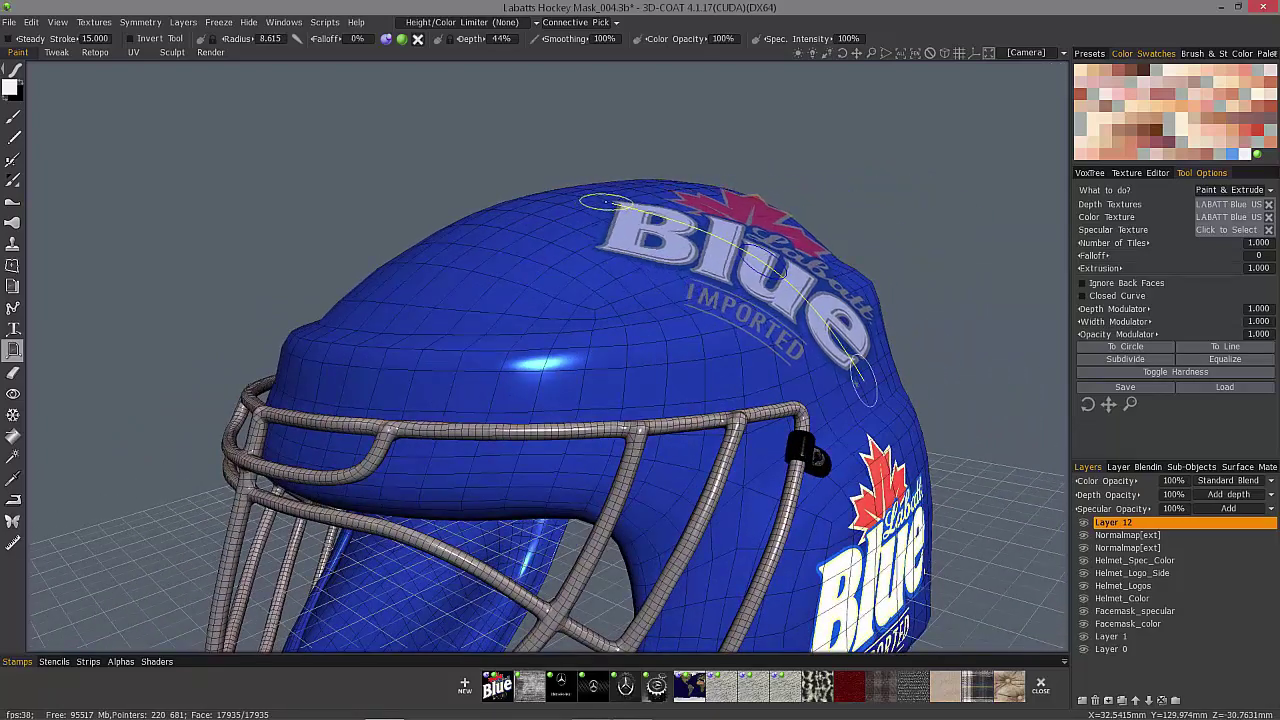
left_click_drag(856, 366, 589, 314, "alt")
right_click_drag(588, 315, 663, 426)
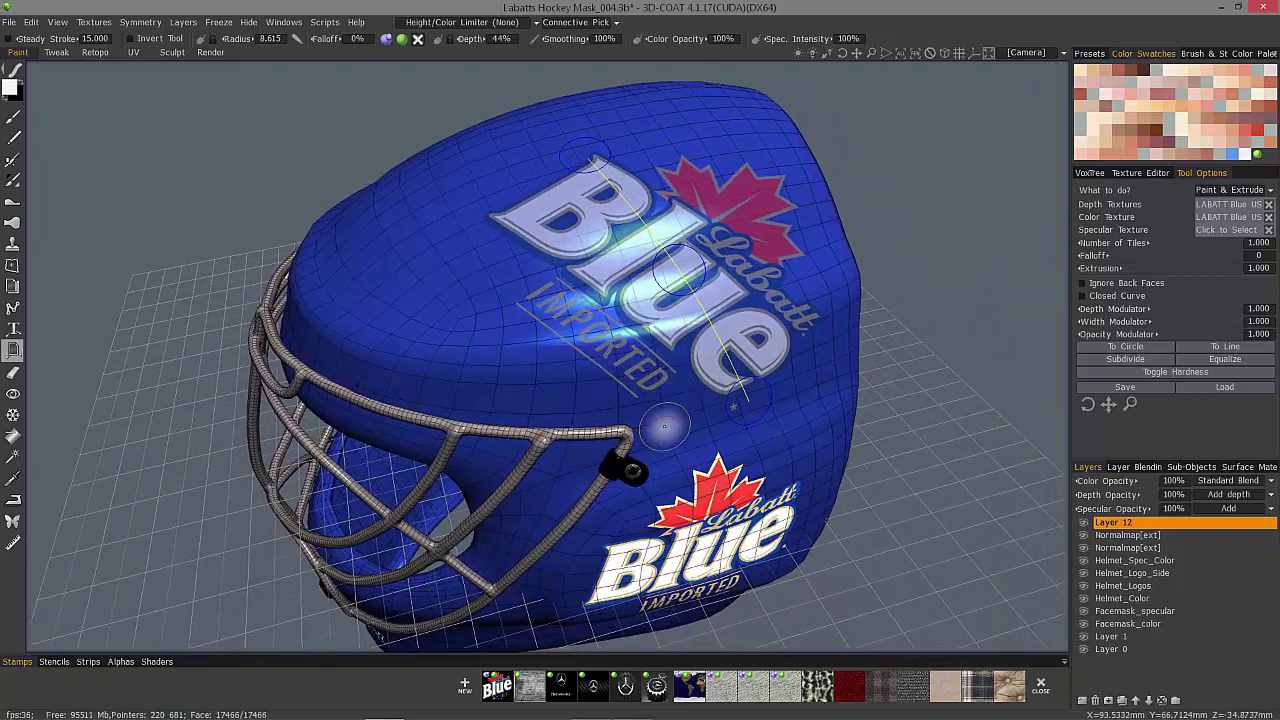
key("Escape")
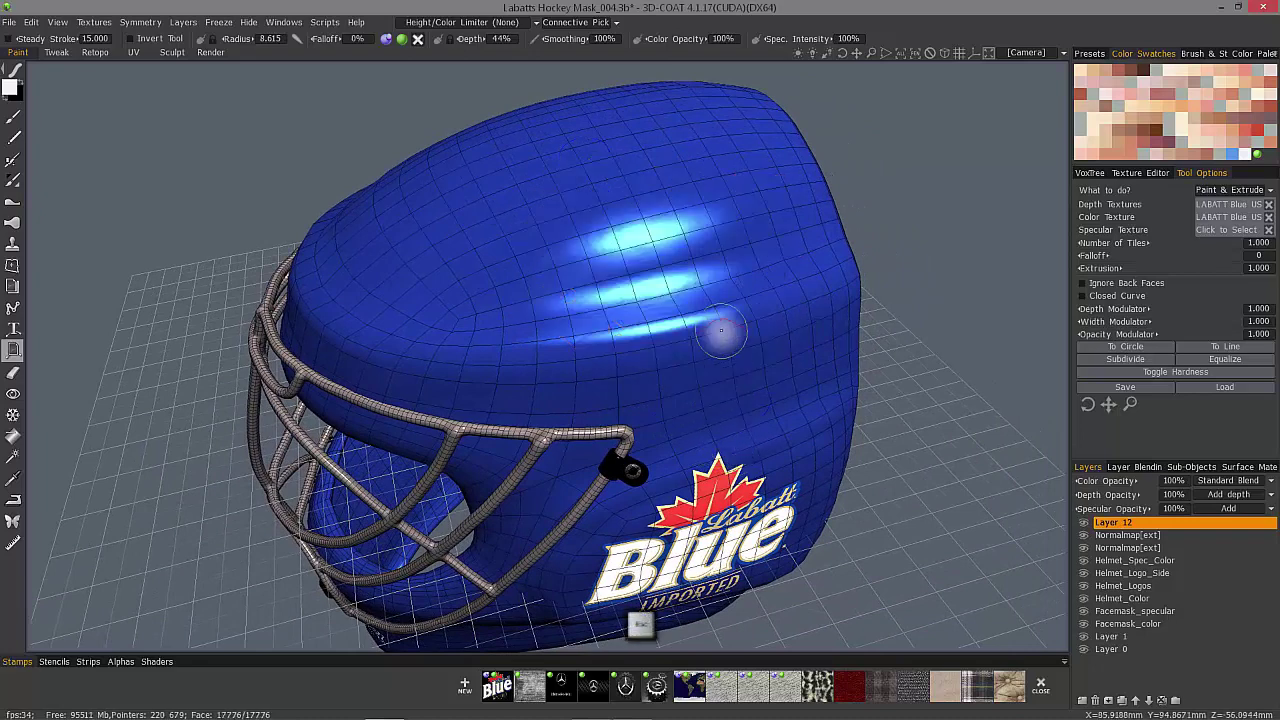
Step: Hide the Helmet_Logo_Side layer and make Layer 12 the active layer
left_click(1083, 574)
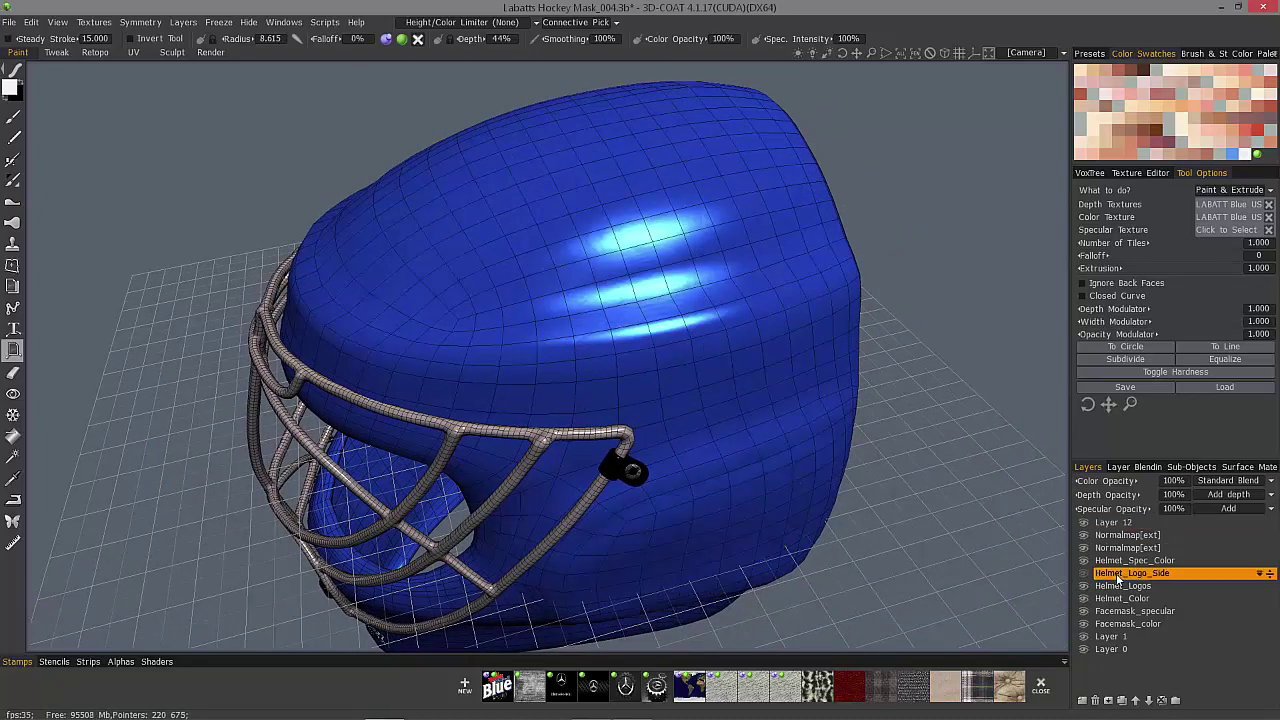
left_click(1112, 524)
mouse_move(712, 318)
left_mouse_down("alt")
mouse_move(686, 309)
mouse_move(679, 539)
mouse_move(623, 406)
mouse_move(656, 404)
left_mouse_up("alt")
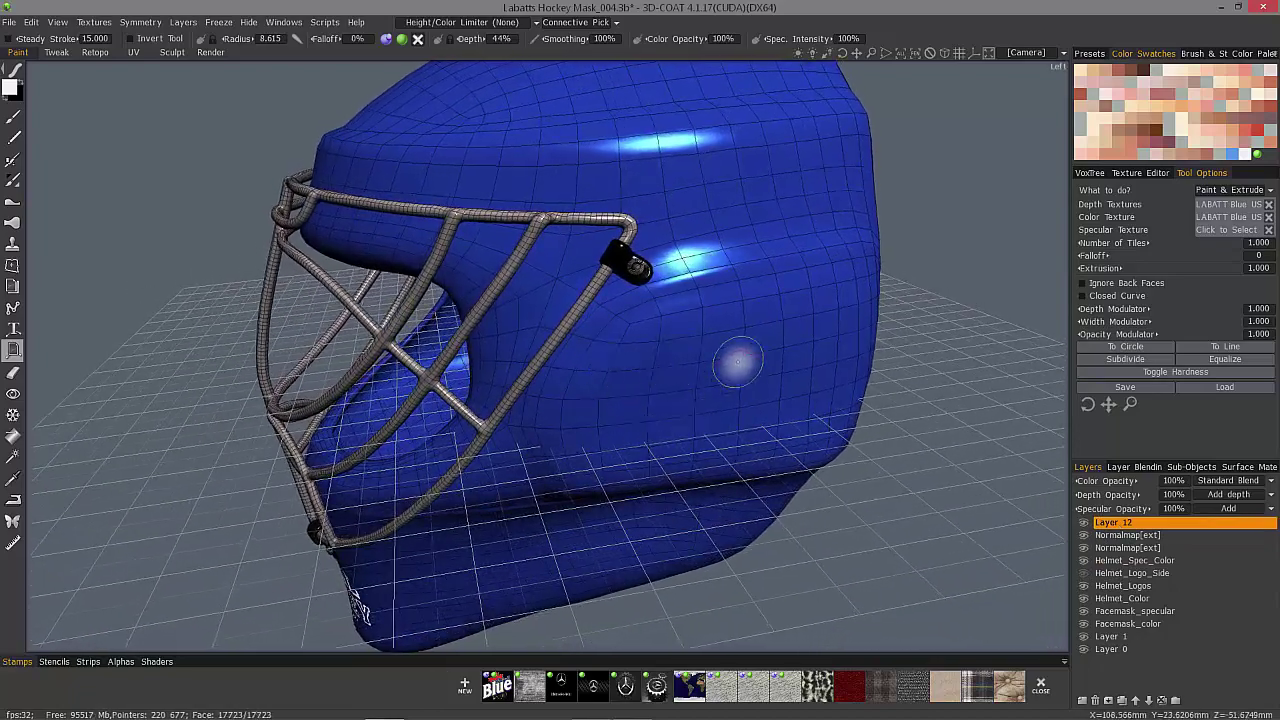
right_click_drag(738, 362, 676, 393)
Step: Hide the Facemask, Upper_Grommet, Lower_Grommet, Screw_01 and Screw_02 surface materials, and return to the layer list
left_click(1242, 466)
left_click_drag(922, 450, 1013, 470)
right_click_drag(1012, 475, 1090, 497)
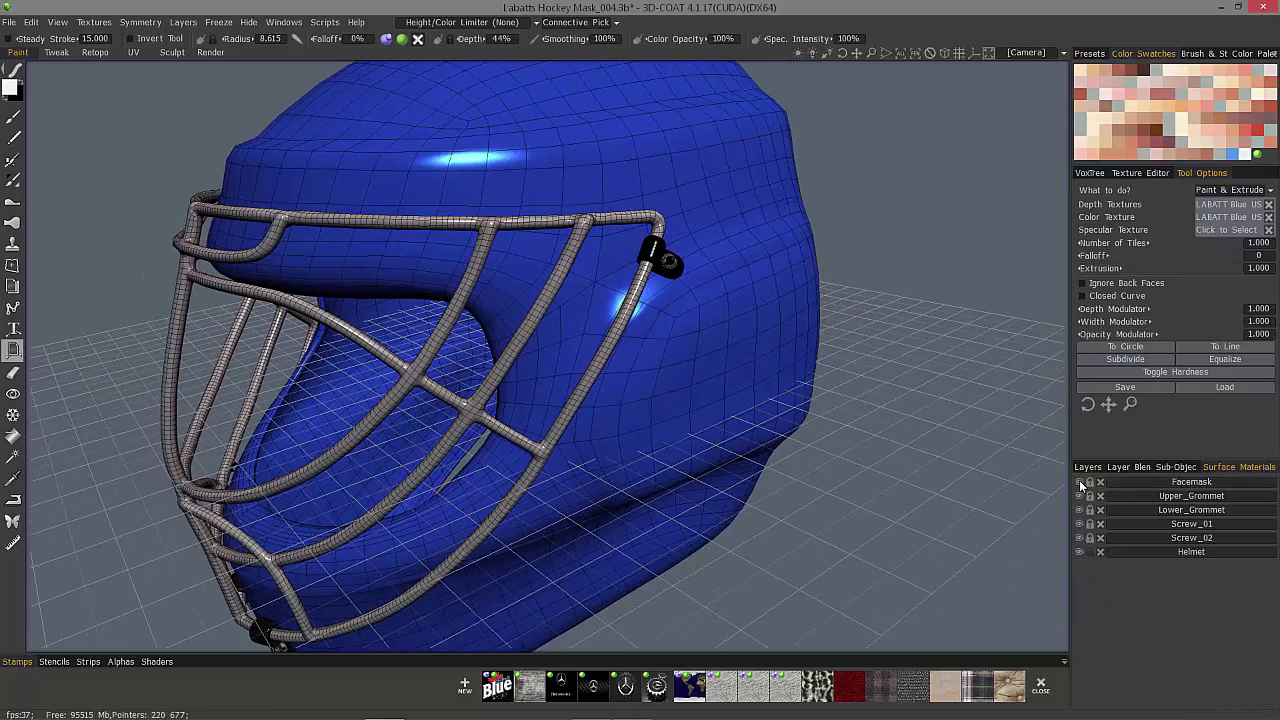
left_click(1079, 482)
left_click(1079, 496)
left_click(1079, 510)
left_click(1079, 538)
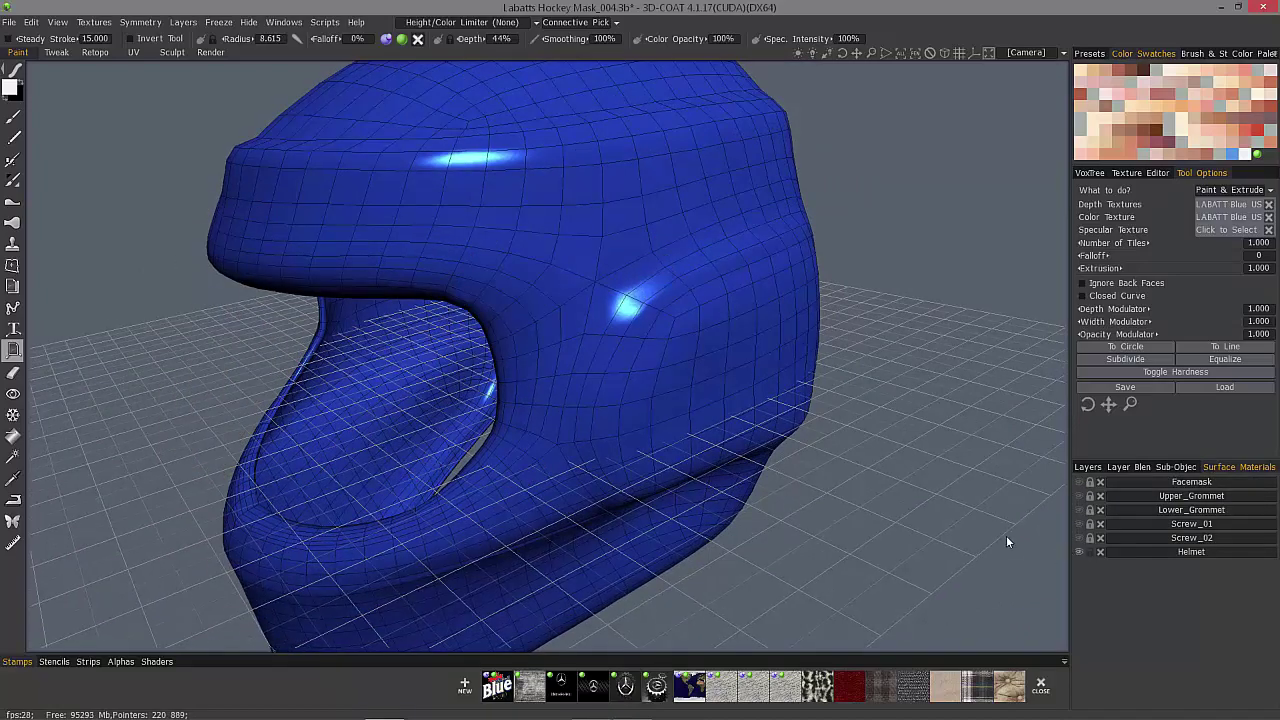
right_click_drag(1007, 538, 1114, 477)
left_click(1088, 467)
Step: Turn on Ignore Back Faces for the curve image tool, with the bare side of the helmet facing the view
right_click_drag(1008, 486, 905, 376)
mouse_move(905, 380)
left_mouse_down()
mouse_move(651, 323)
mouse_move(591, 423)
mouse_move(578, 381)
left_mouse_up()
mouse_move(578, 381)
right_mouse_down()
mouse_move(586, 434)
mouse_move(568, 320)
mouse_move(680, 423)
mouse_move(740, 350)
mouse_move(513, 308)
mouse_move(497, 260)
right_mouse_up()
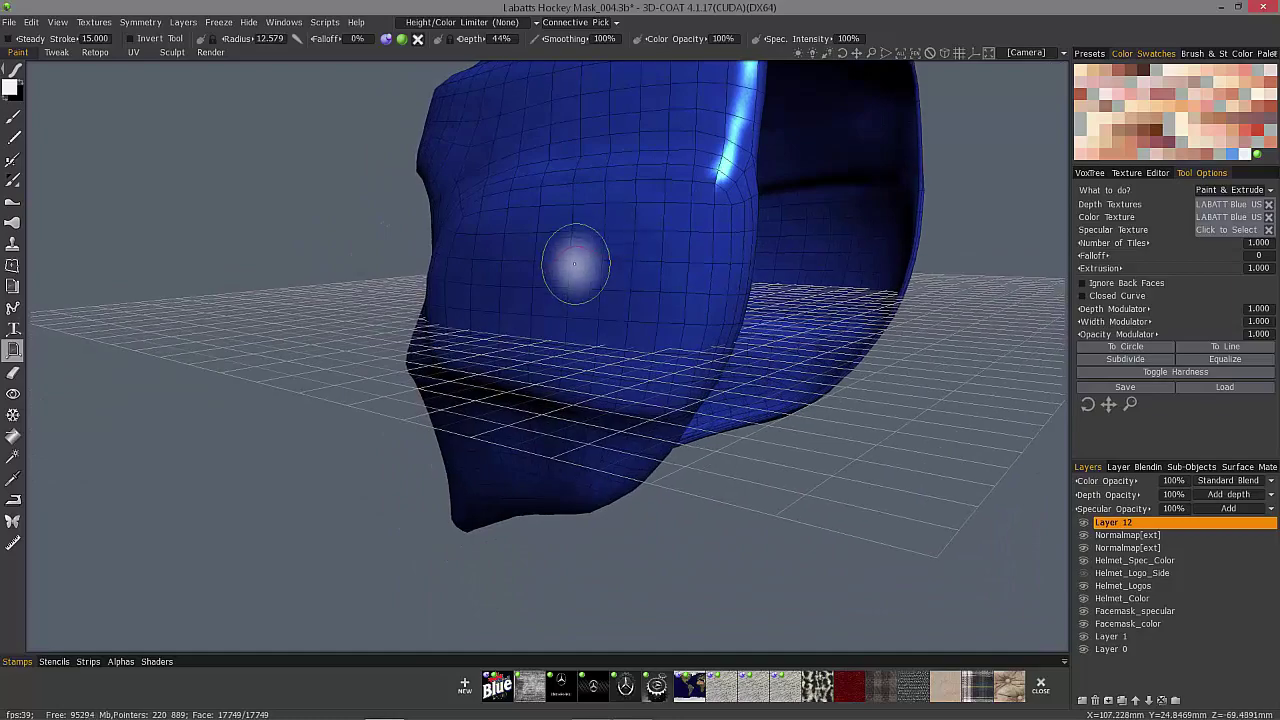
right_click_drag(560, 380, 554, 231)
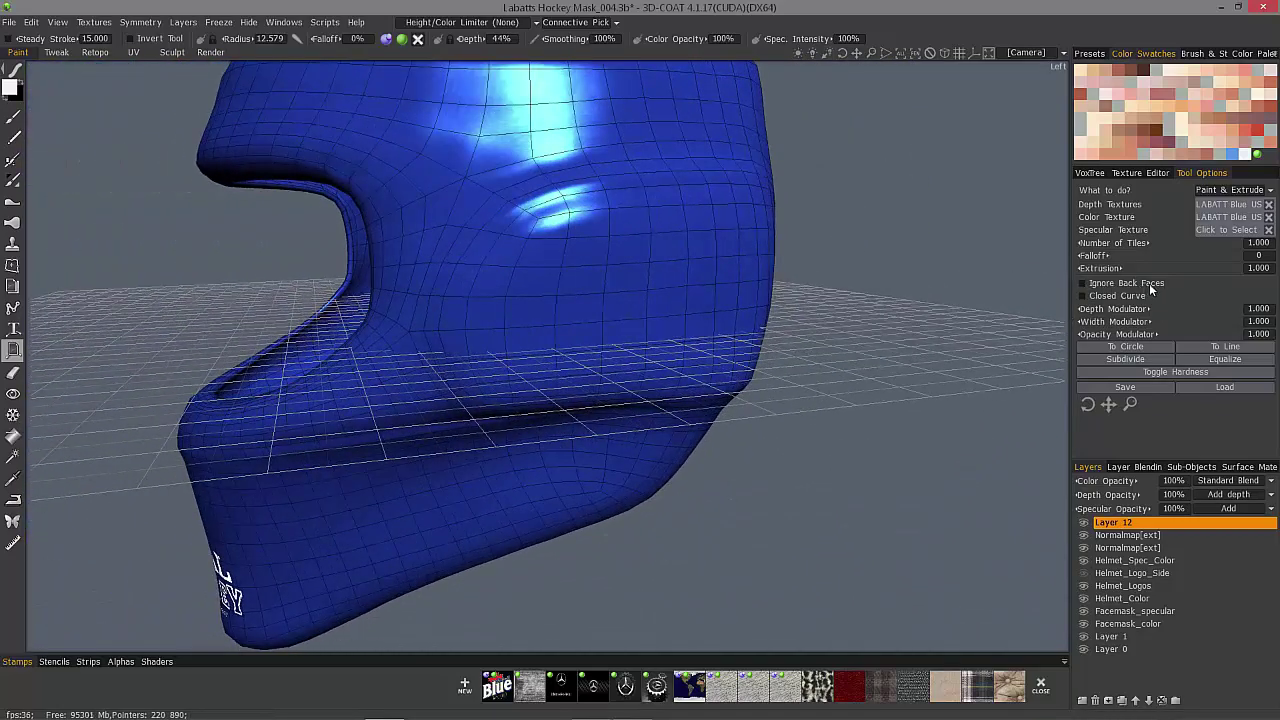
left_click_drag(556, 336, 666, 322, "alt")
mouse_move(667, 320)
right_mouse_down()
mouse_move(589, 294)
mouse_move(622, 282)
right_mouse_up()
left_click_drag(622, 282, 466, 330, "alt")
mouse_move(421, 286)
right_mouse_down()
mouse_move(500, 371)
mouse_move(466, 423)
mouse_move(320, 266)
mouse_move(363, 276)
right_mouse_up()
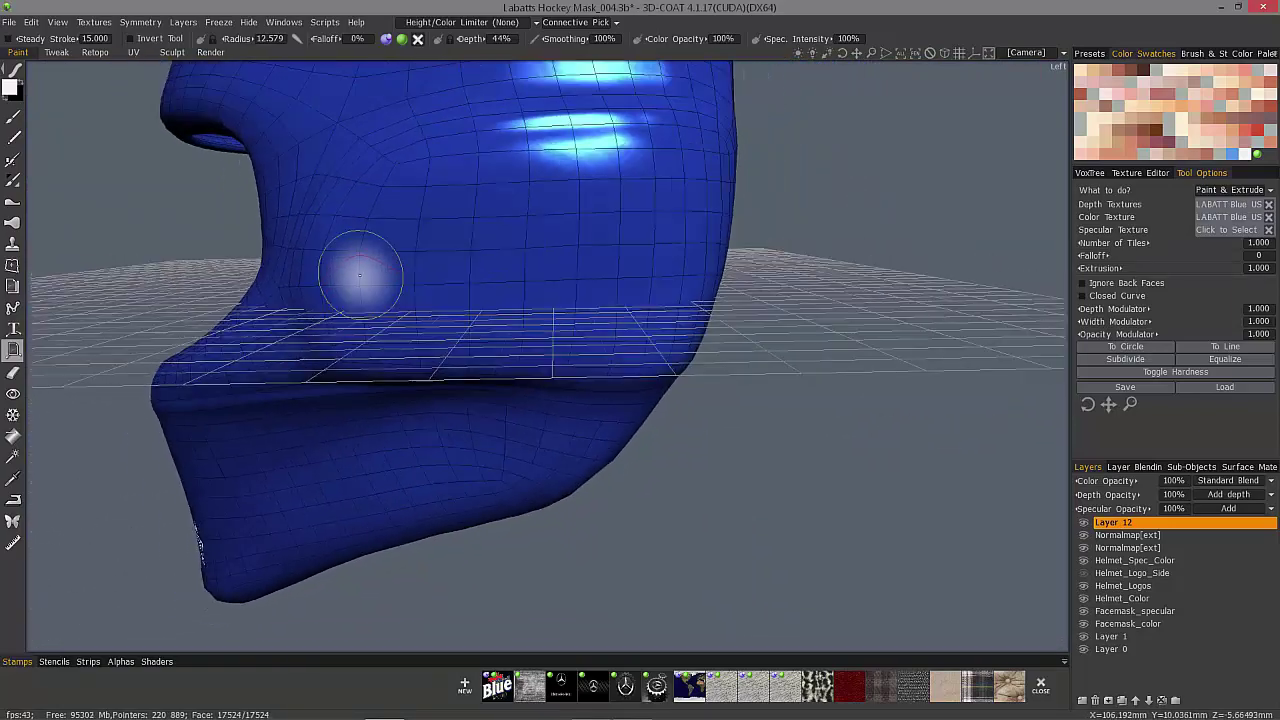
left_click(1082, 283)
Step: Place a straight curve across the side of the helmet, from behind the face opening toward the back, to carry the Labatt Blue logo
mouse_move(500, 268)
left_mouse_down("alt")
mouse_move(510, 255)
mouse_move(463, 177)
mouse_move(514, 286)
left_mouse_up("alt")
mouse_move(748, 280)
left_mouse_down("alt")
mouse_move(720, 286)
mouse_move(742, 286)
left_mouse_up("alt")
left_click(797, 280)
mouse_move(891, 374)
left_mouse_down("alt")
mouse_move(648, 318)
mouse_move(680, 262)
left_mouse_up("alt")
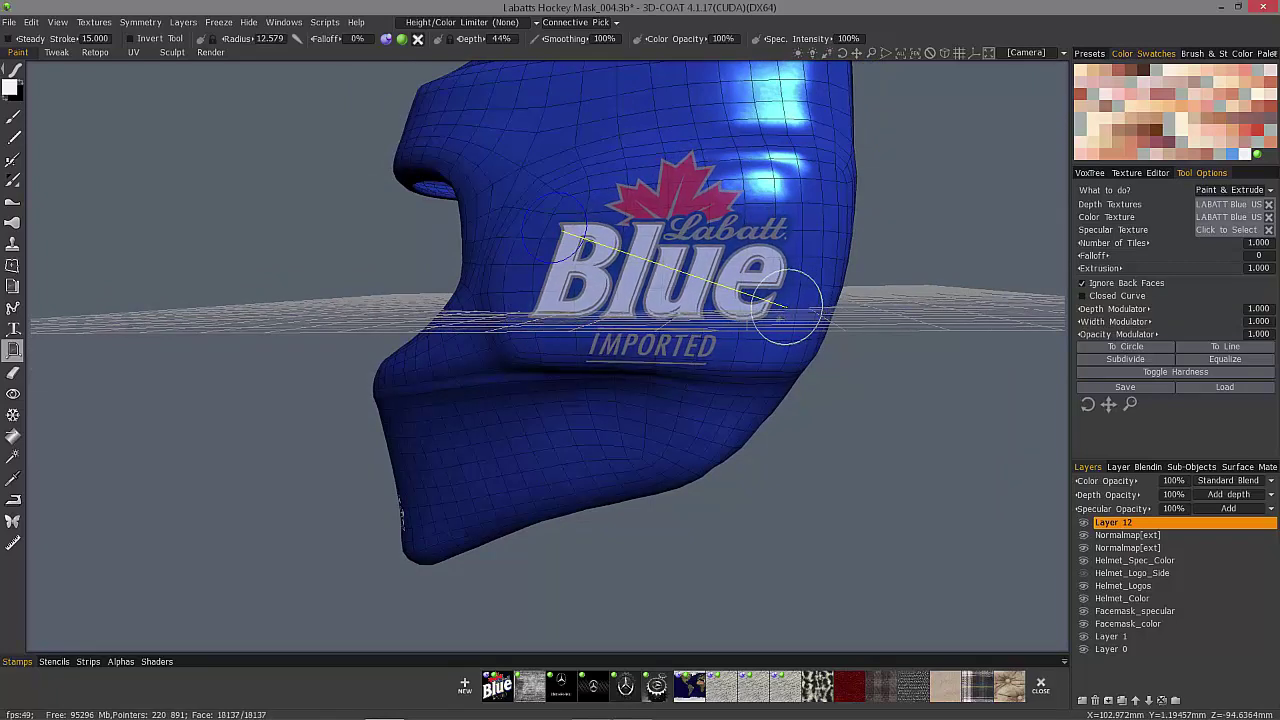
Step: Inspect the logo preview on the helmet's side and check the helmet's UV layout in the Texture Editor
mouse_move(927, 420)
right_mouse_down()
mouse_move(848, 323)
mouse_move(914, 402)
right_mouse_up()
left_click_drag(914, 402, 905, 315)
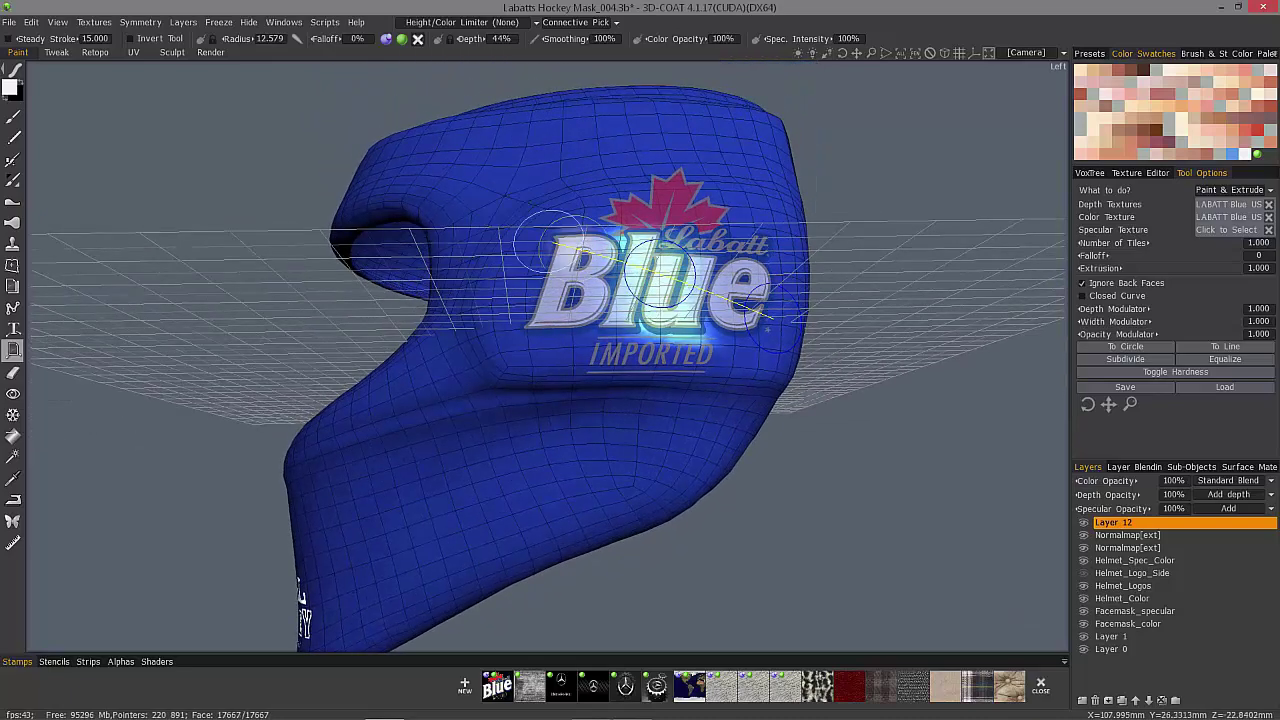
mouse_move(524, 229)
left_mouse_down("alt")
mouse_move(540, 250)
mouse_move(508, 231)
mouse_move(540, 240)
left_mouse_up("alt")
left_click_drag(1088, 406, 1096, 408)
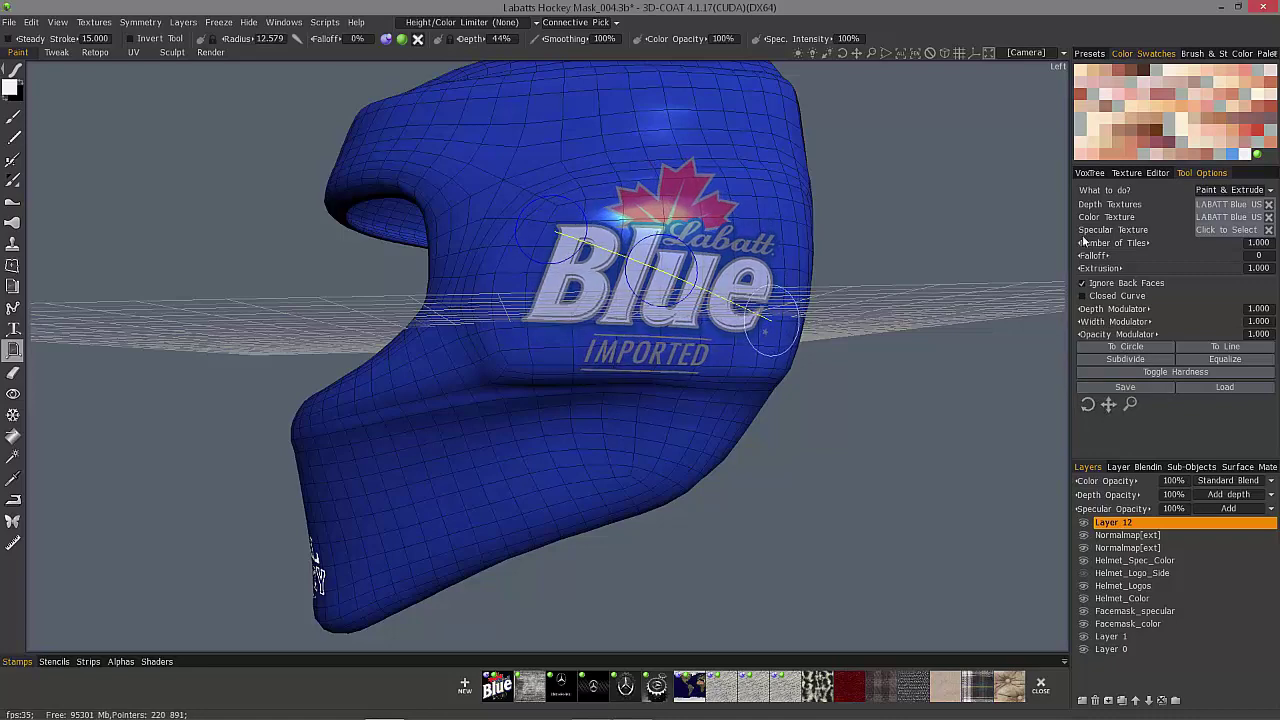
left_click(1140, 173)
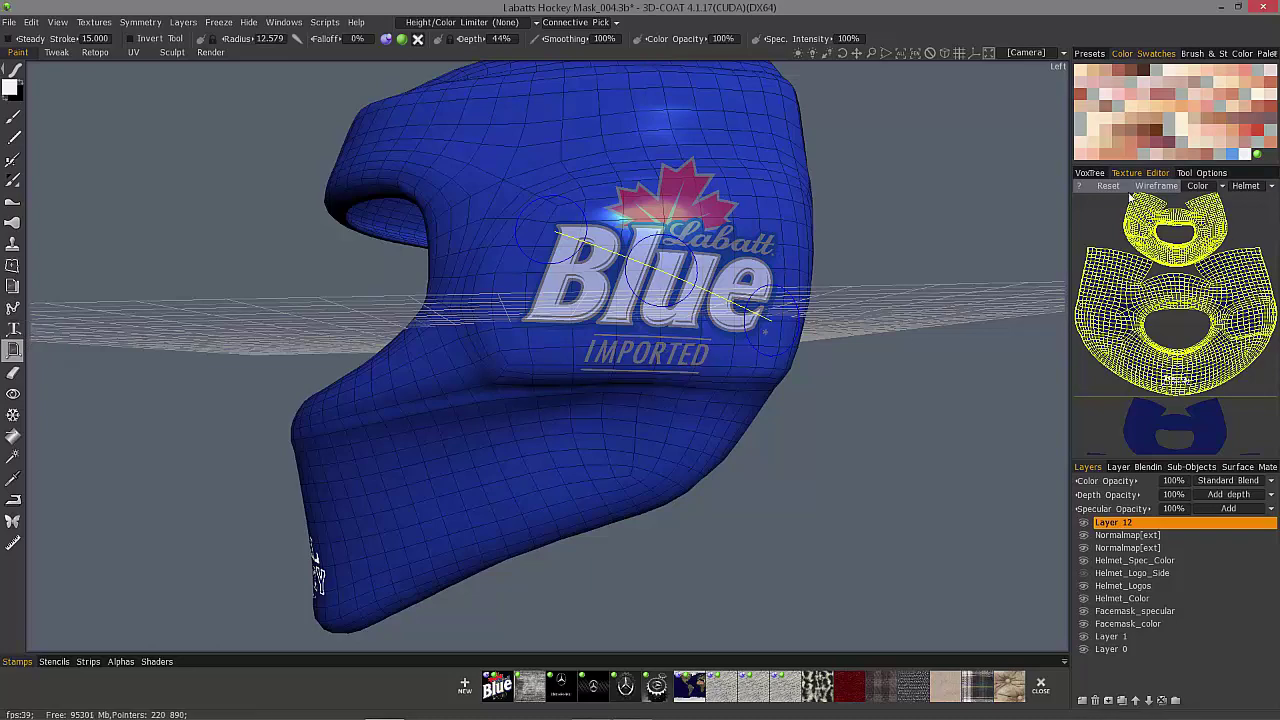
left_click(1197, 173)
Step: Apply the Labatt Blue logo along the curve to the helmet's side on Layer 12, and clear the curve
left_click_drag(894, 358, 905, 437)
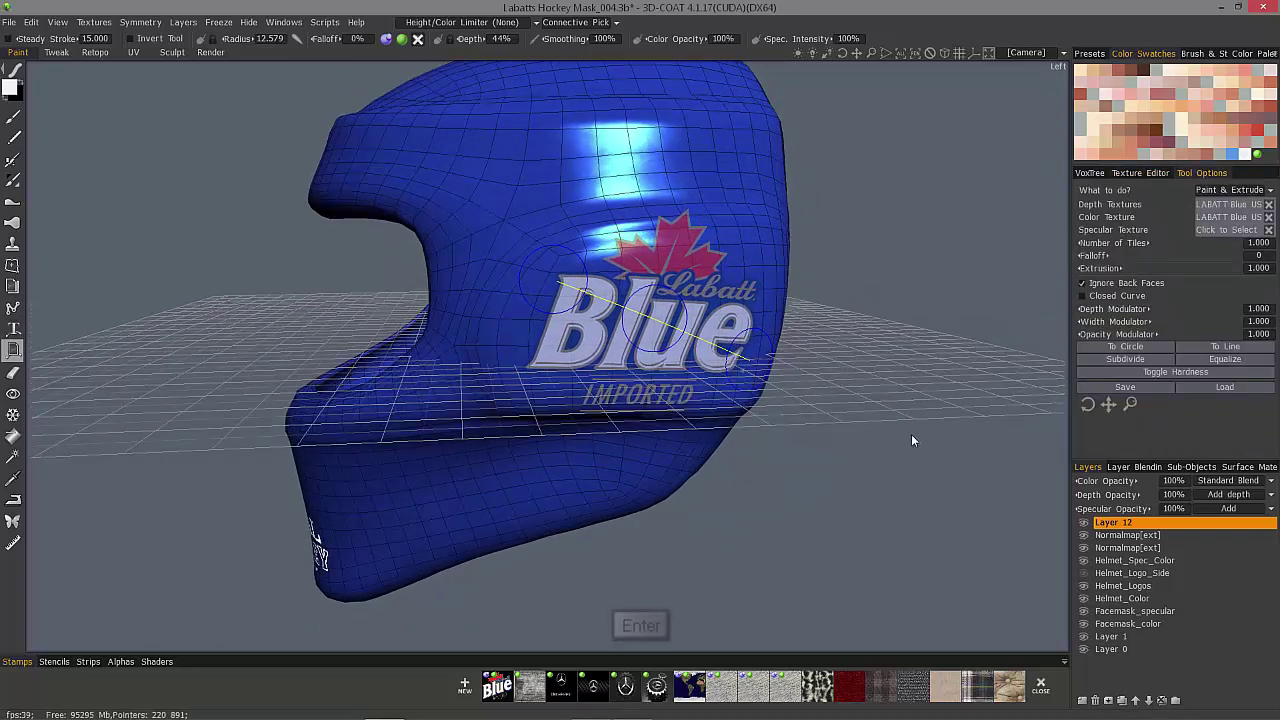
key("Return")
key("Escape")
left_click_drag(837, 420, 864, 406)
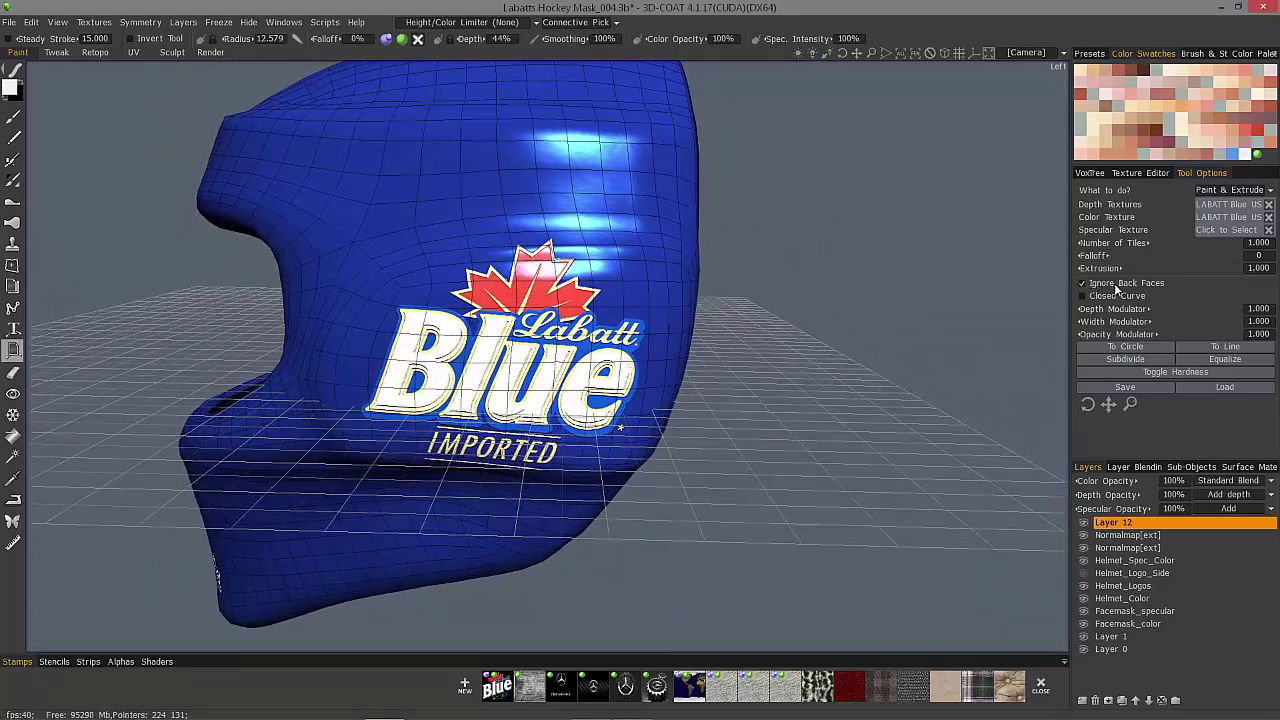
Step: Examine the painted logo from the front and side, and review the operations the curve tool can perform
left_click_drag(619, 430, 1083, 298)
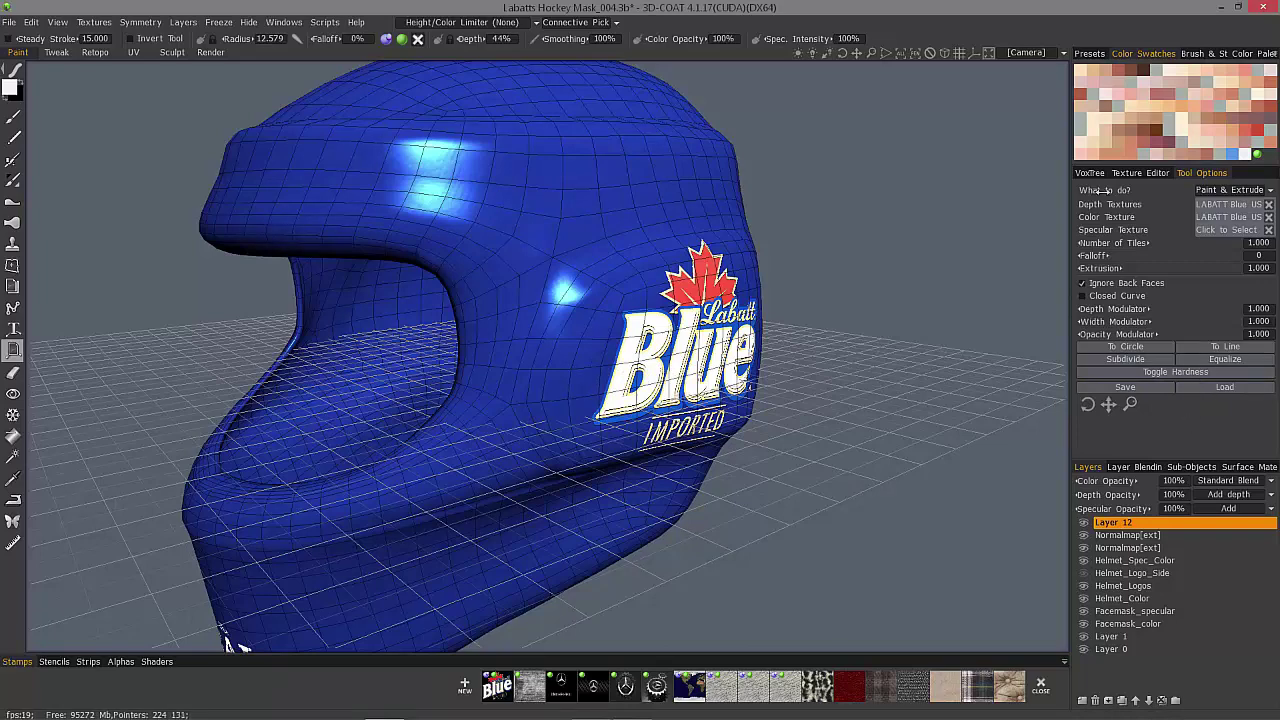
left_click(1227, 191)
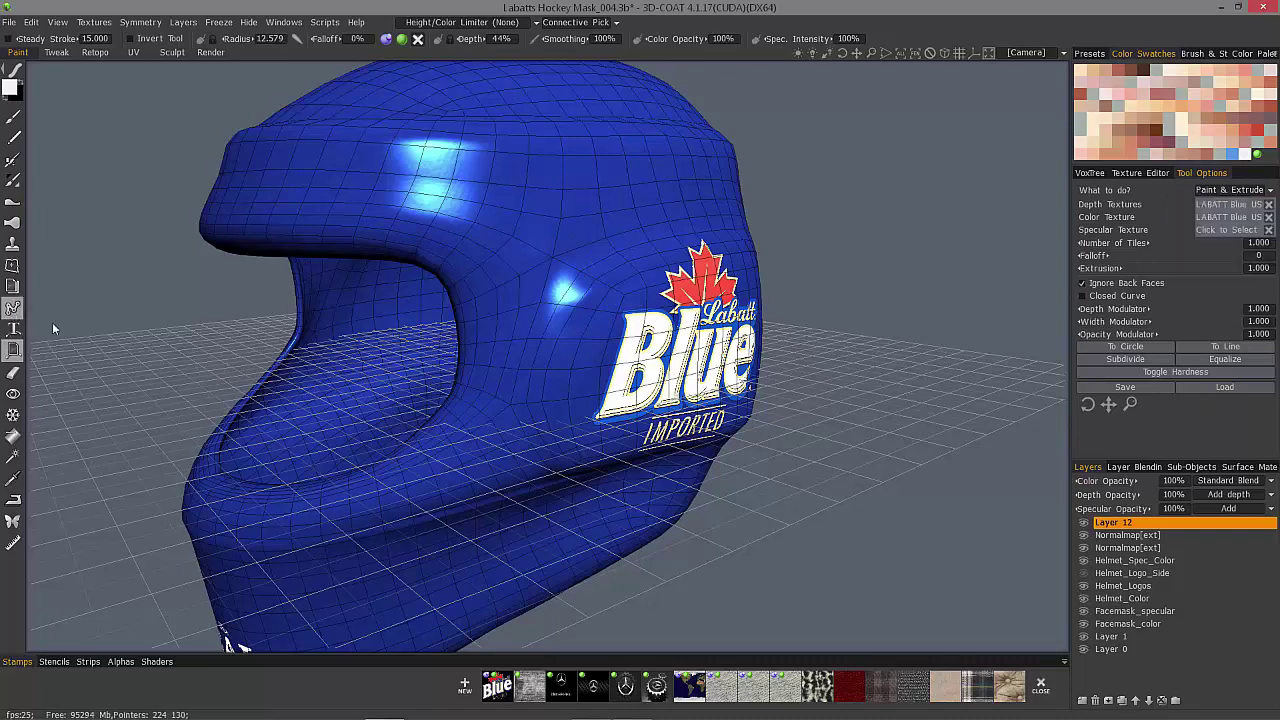
left_click(1224, 191)
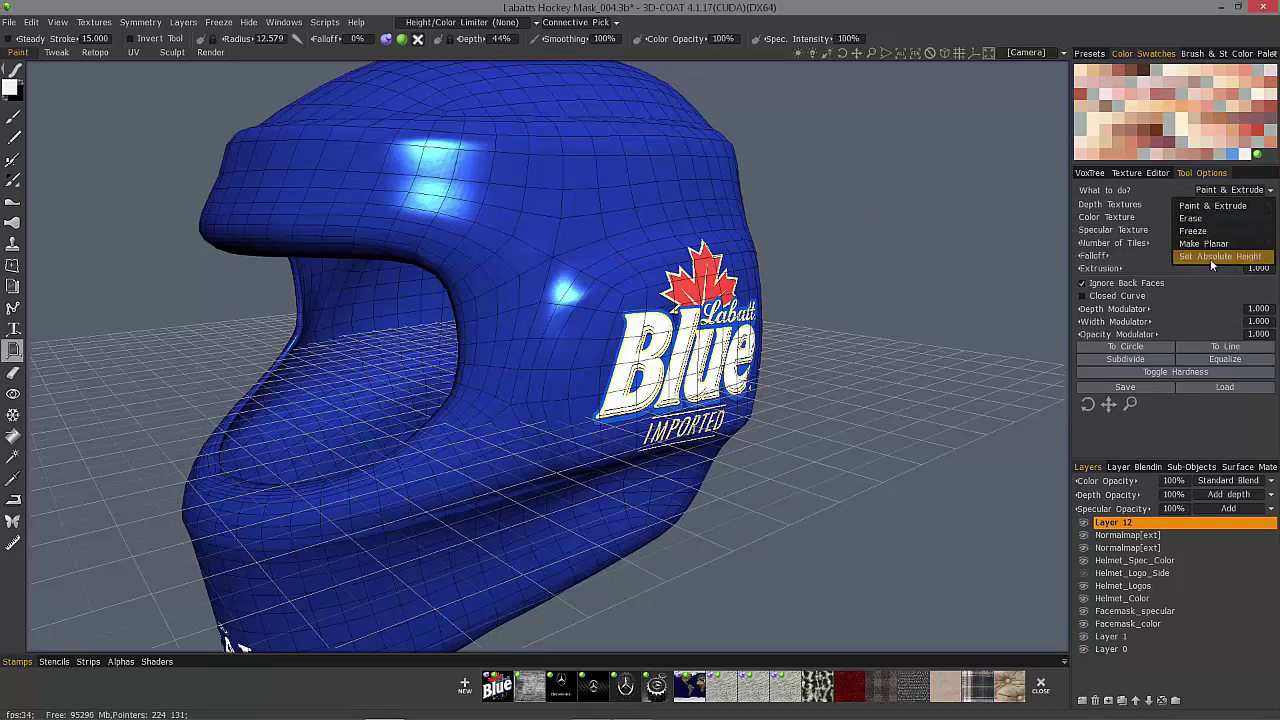
key("KP_4")
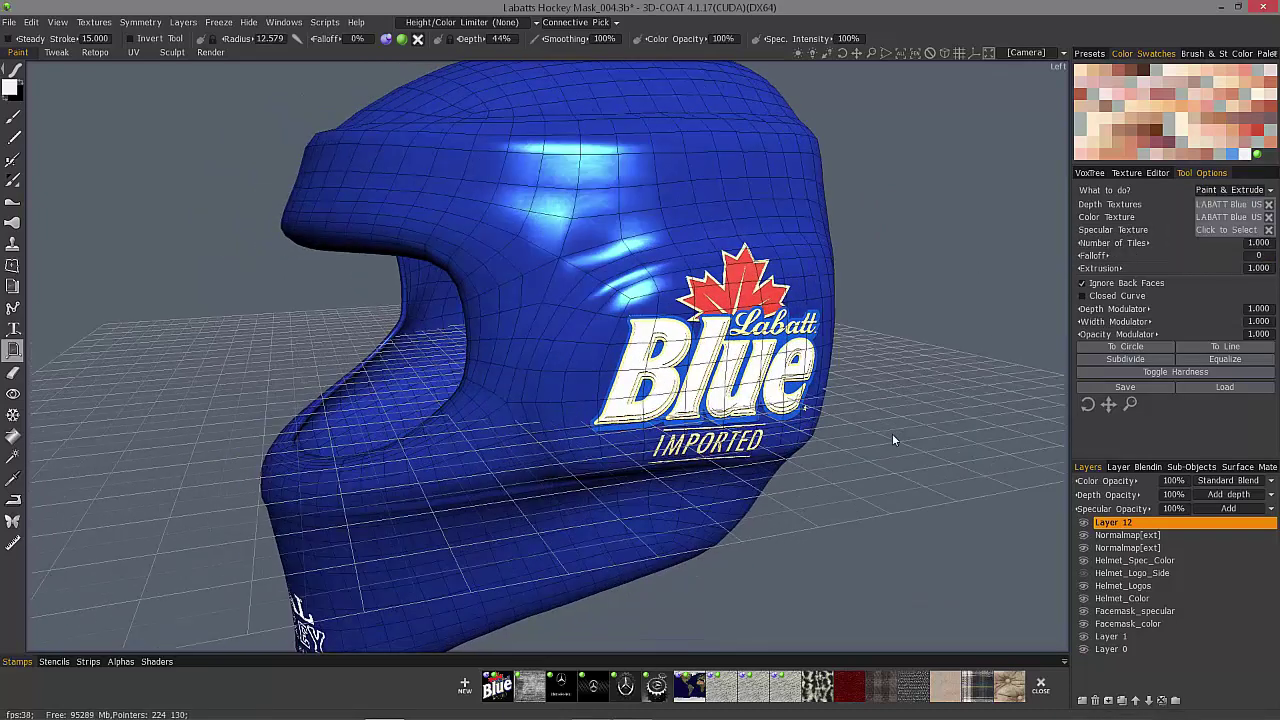
Step: Make the Facemask, Upper_Grommet, Lower_Grommet, Screw_01 and Screw_02 surface materials visible again
left_click(1241, 468)
left_click(1079, 482)
left_click(1079, 497)
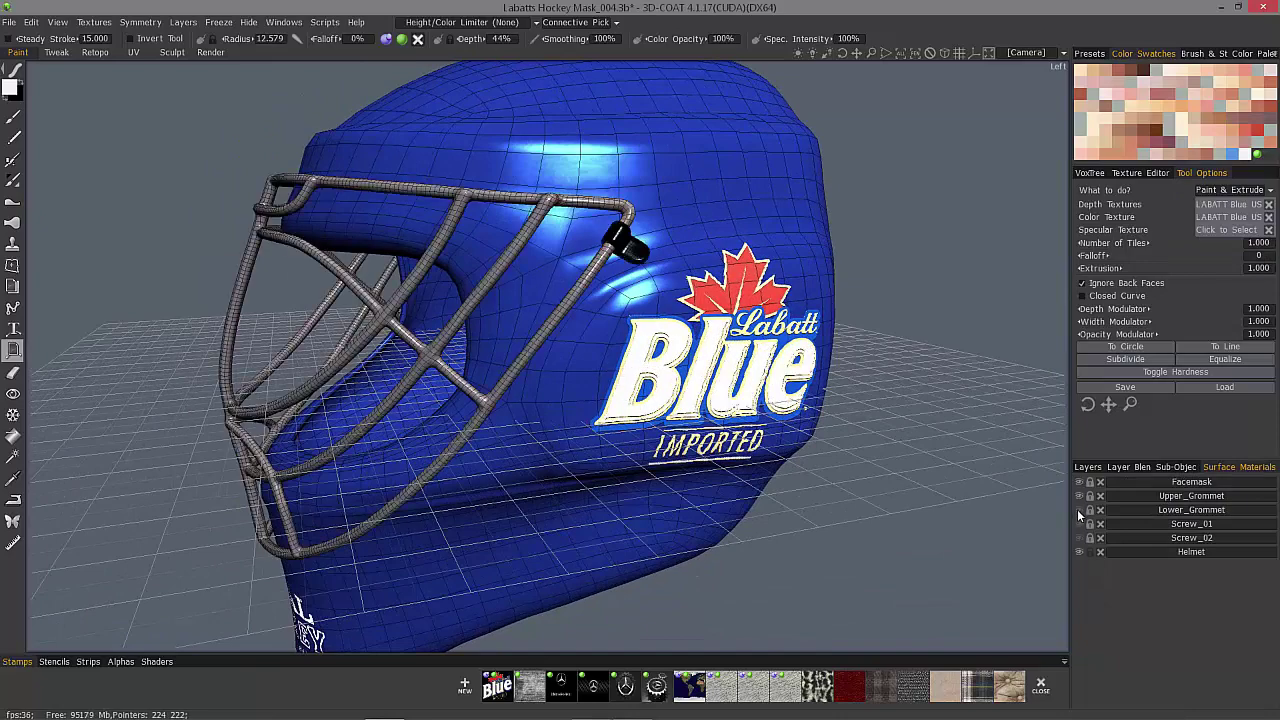
left_click(1078, 537)
left_click(1078, 523)
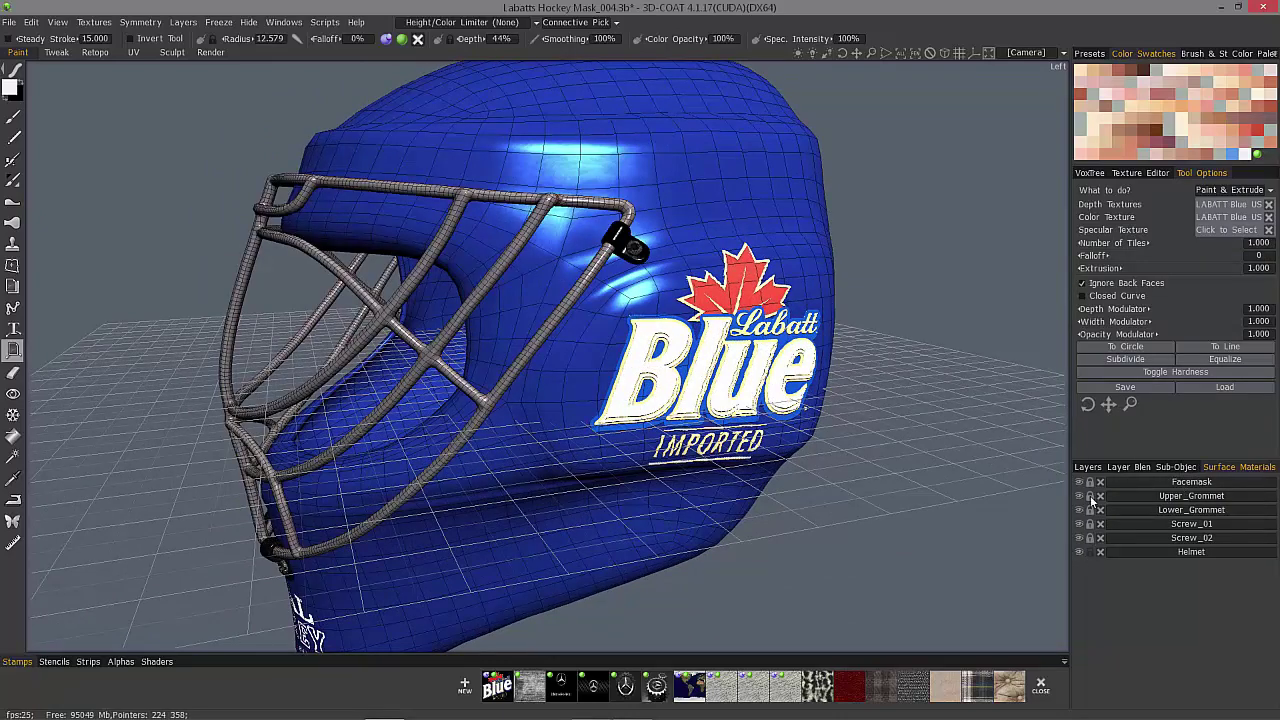